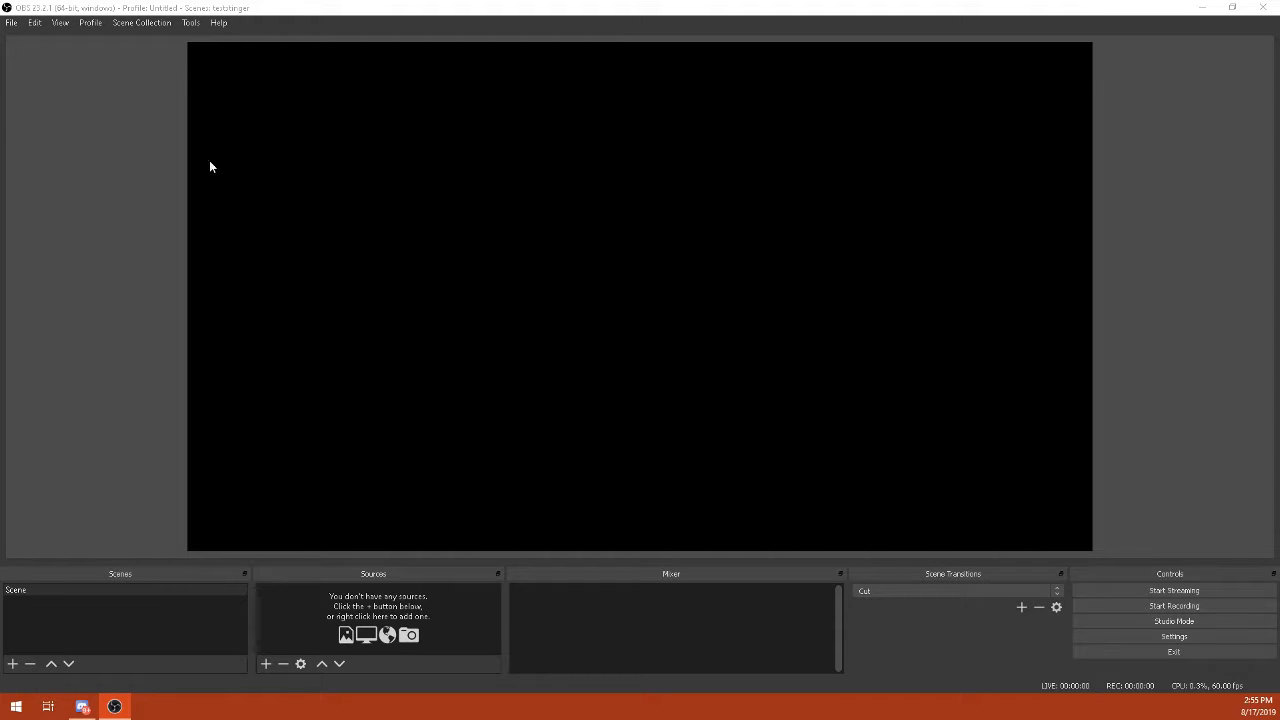
left_click(190, 22)
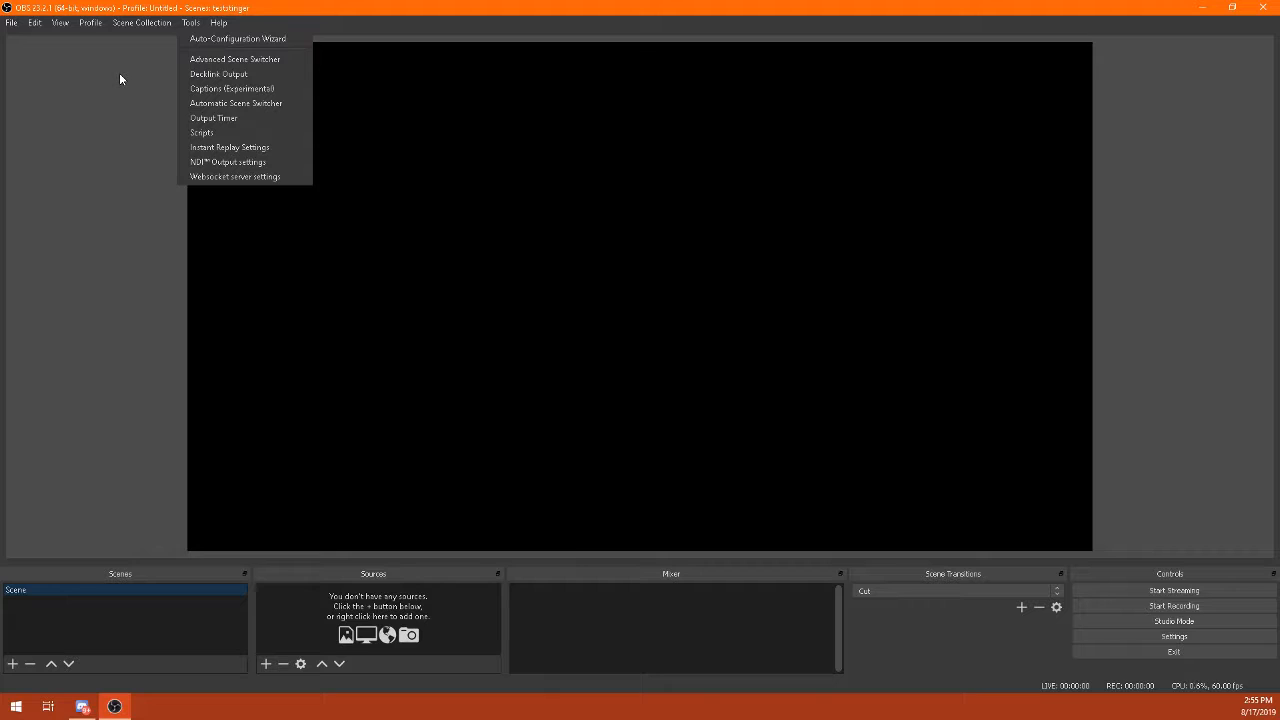
left_click(118, 254)
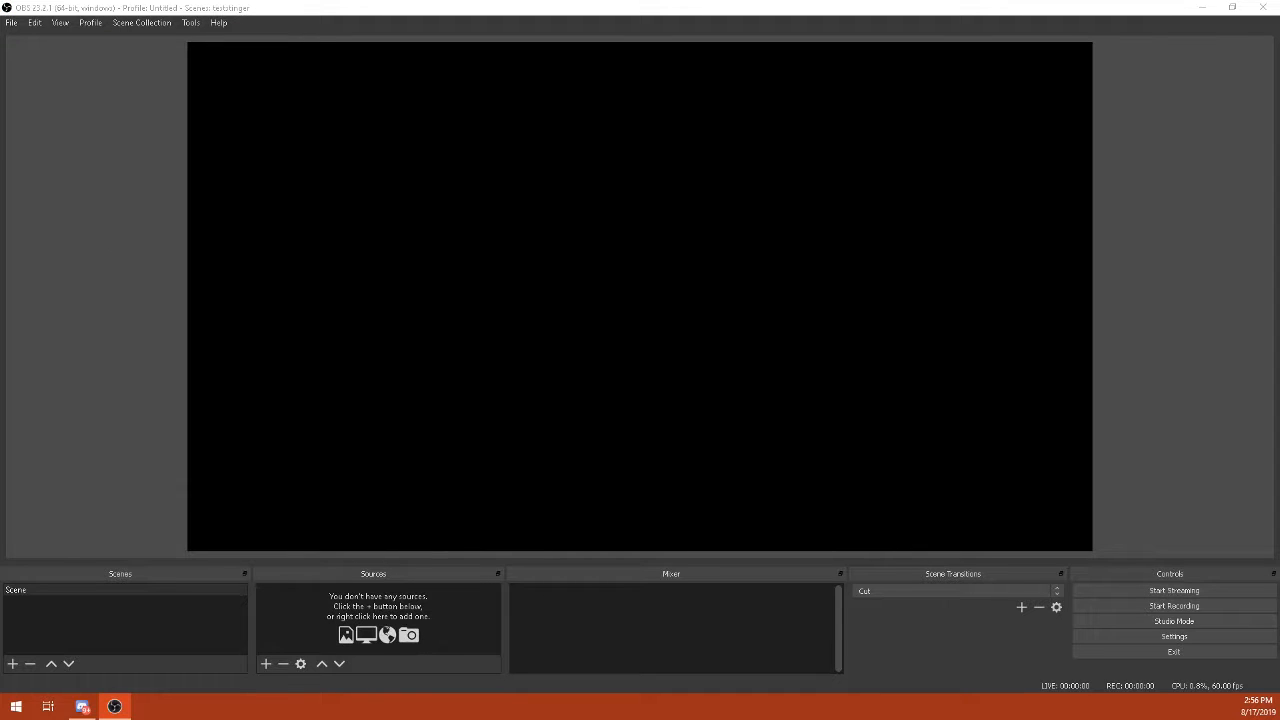
Add a new image source named "boarder" to the scene named Scene
left_click(50, 591)
left_click(264, 665)
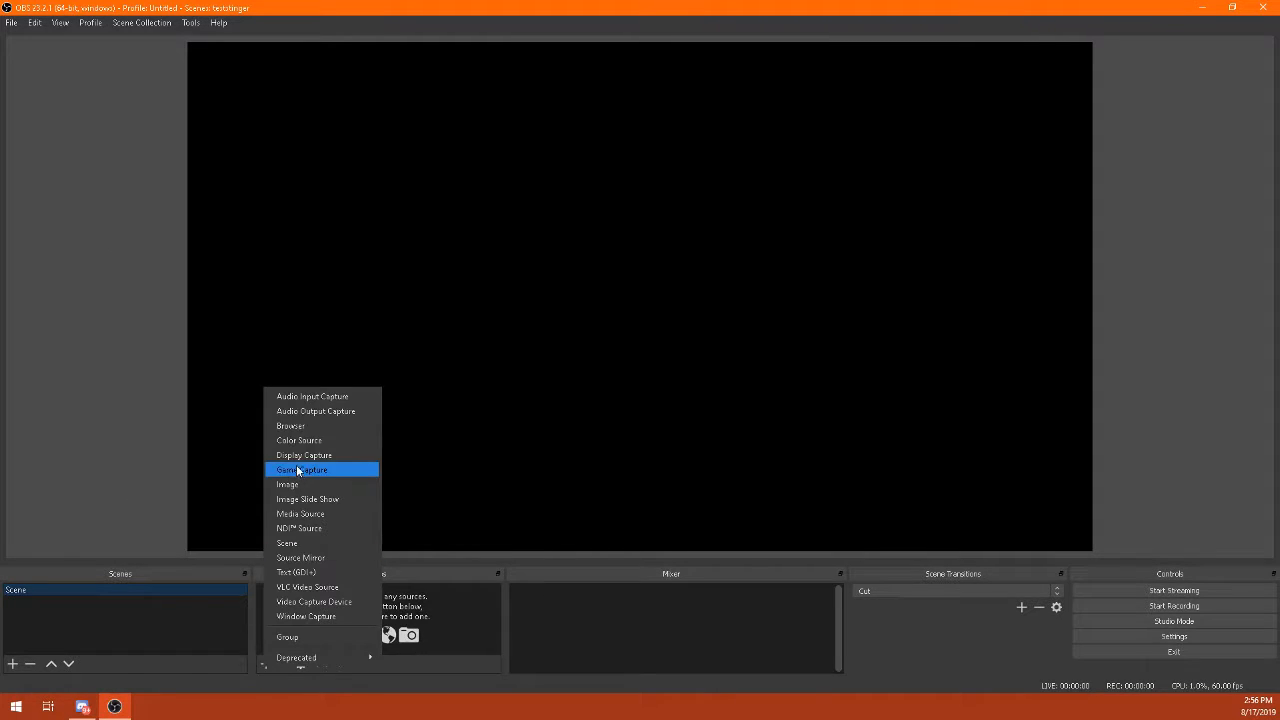
left_click(315, 488)
type("boarder")
key("Return")
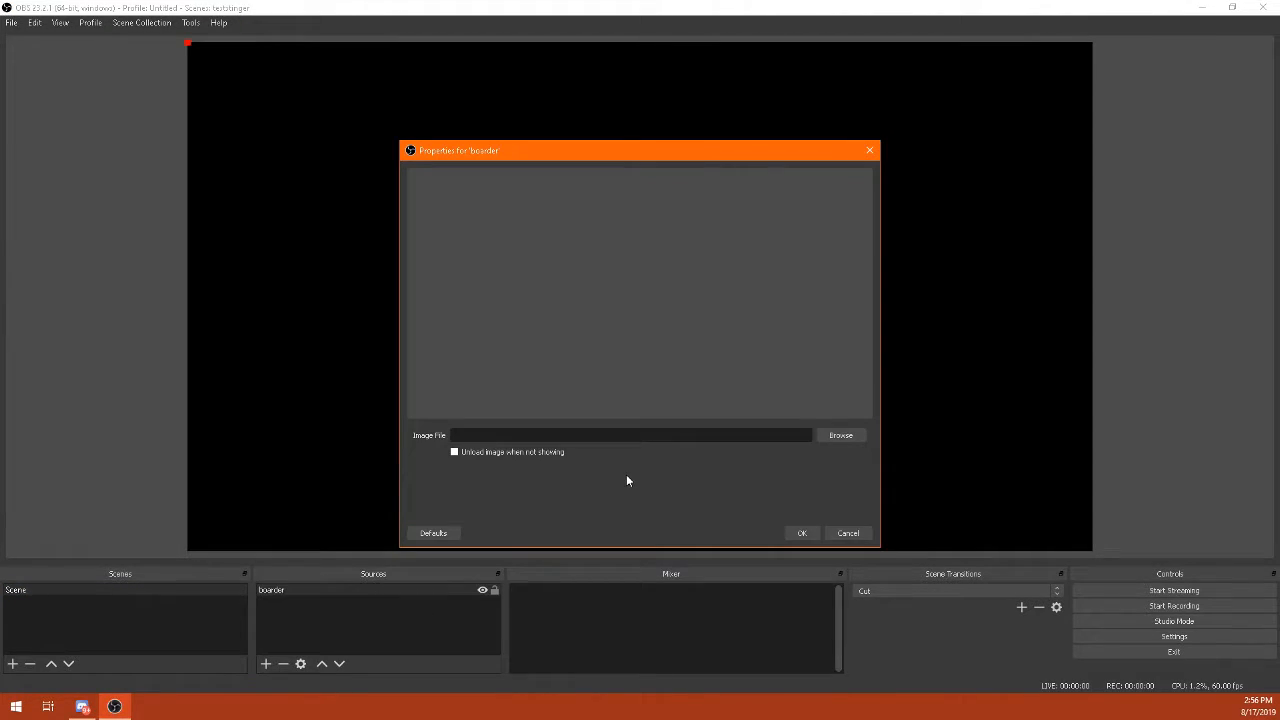
Load the kisscc0-se-abre-el-telon curtain PNG from the CoolStinger media folder as the boarder source's image
left_click(843, 437)
left_click(631, 288)
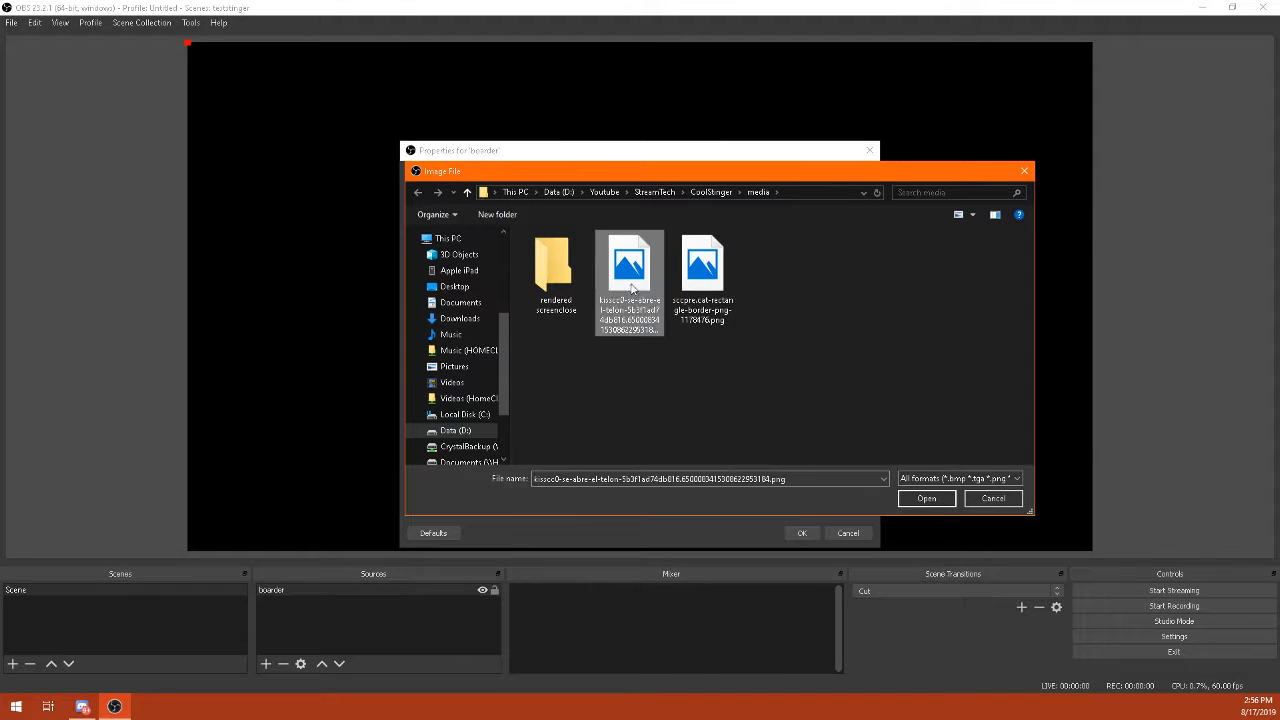
left_click(926, 498)
left_click(801, 533)
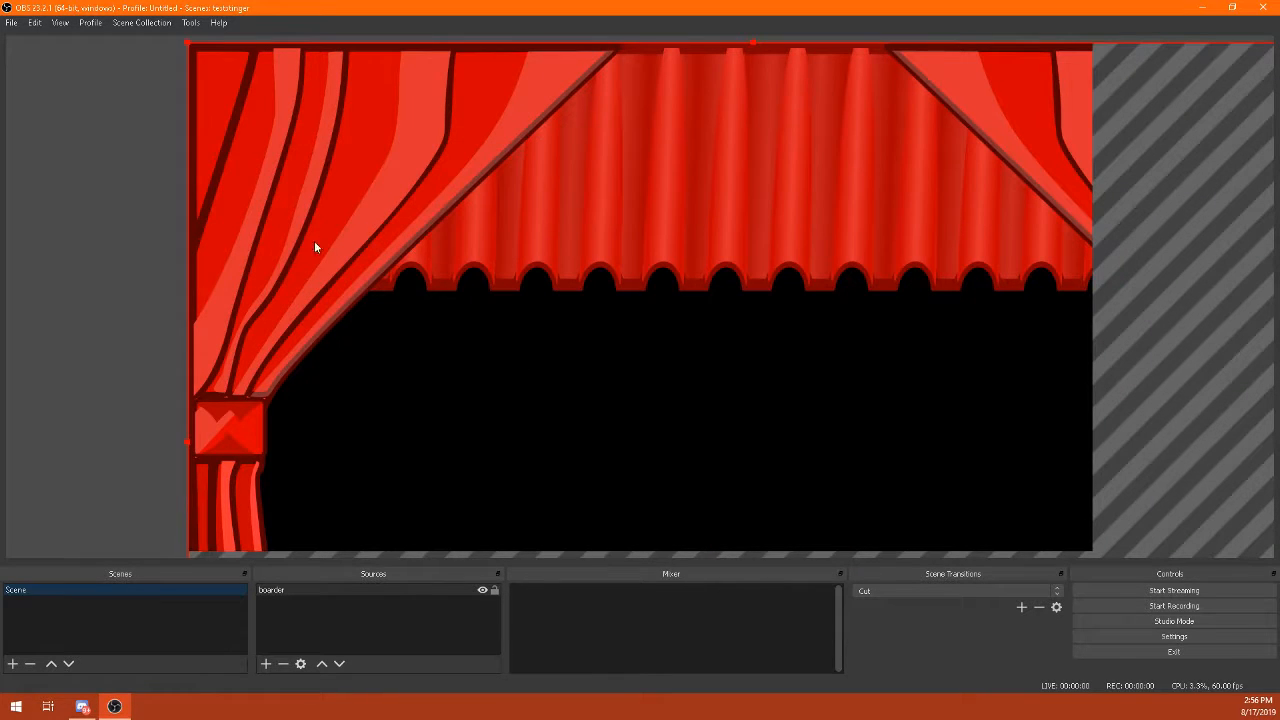
Apply a Scaling/Aspect Ratio filter with a 16:9 resolution to the boarder source
right_click(228, 298)
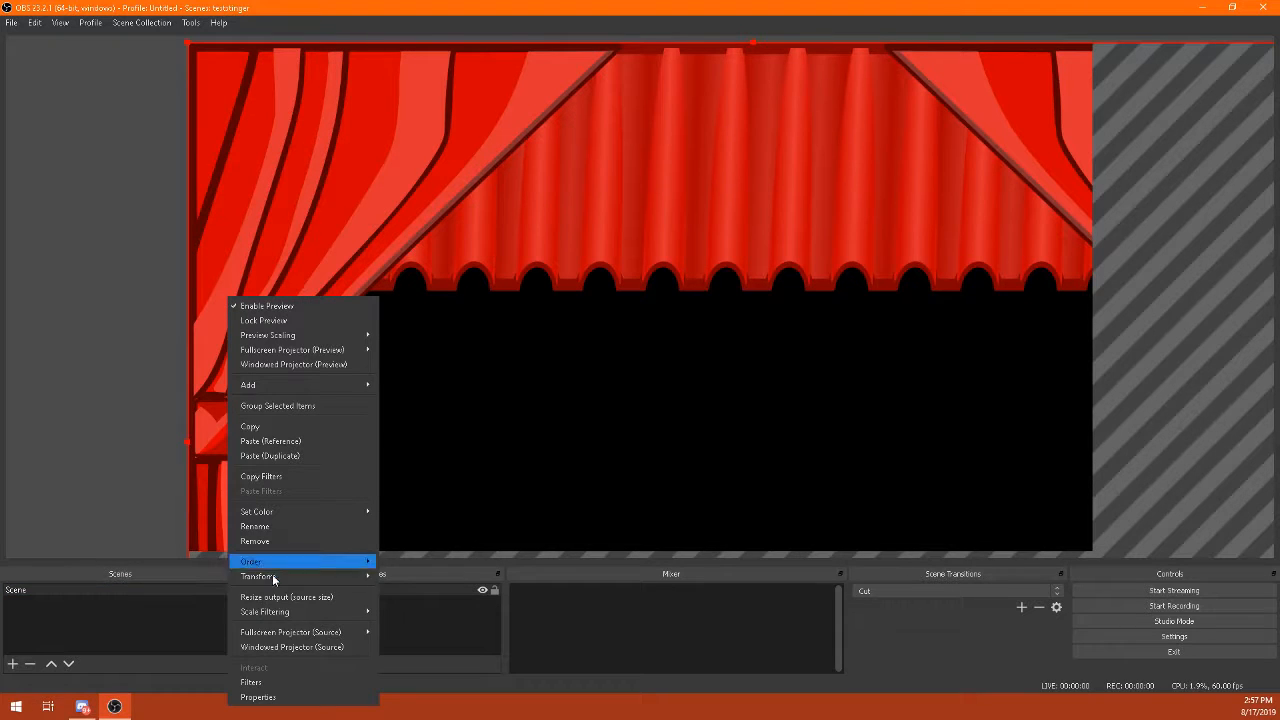
left_click(284, 681)
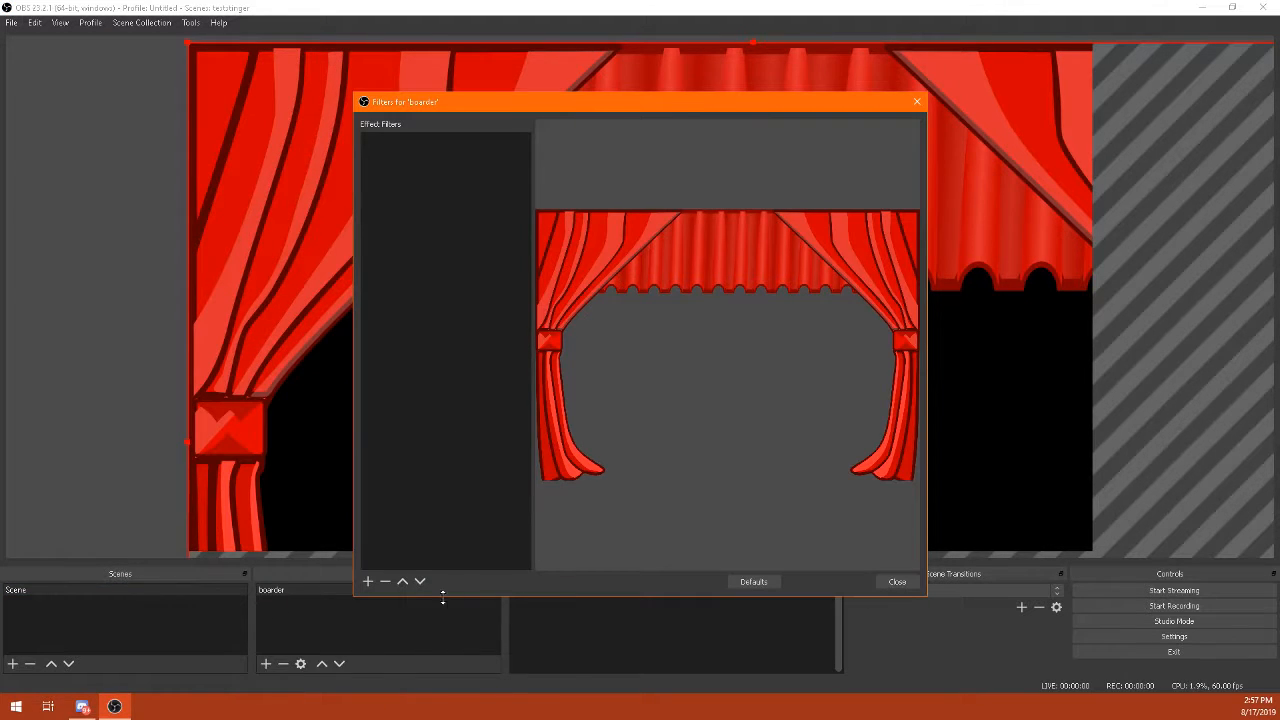
left_click(367, 584)
left_click(427, 504)
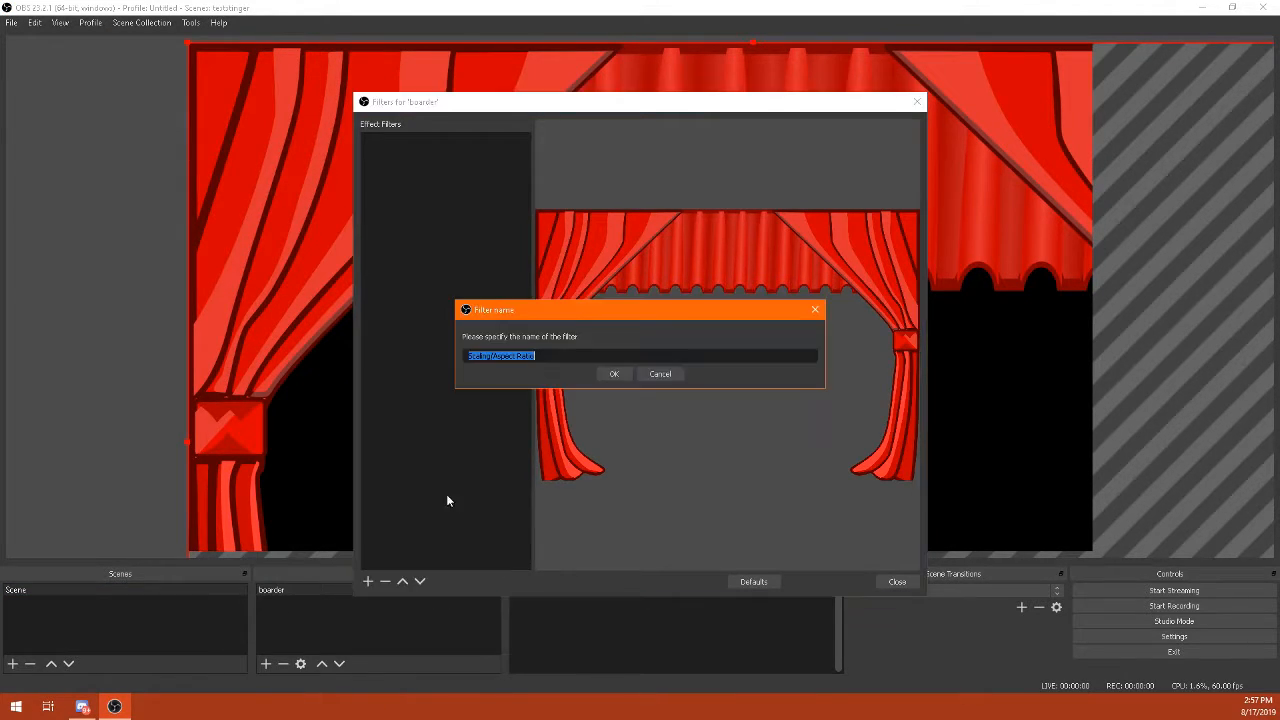
left_click(621, 376)
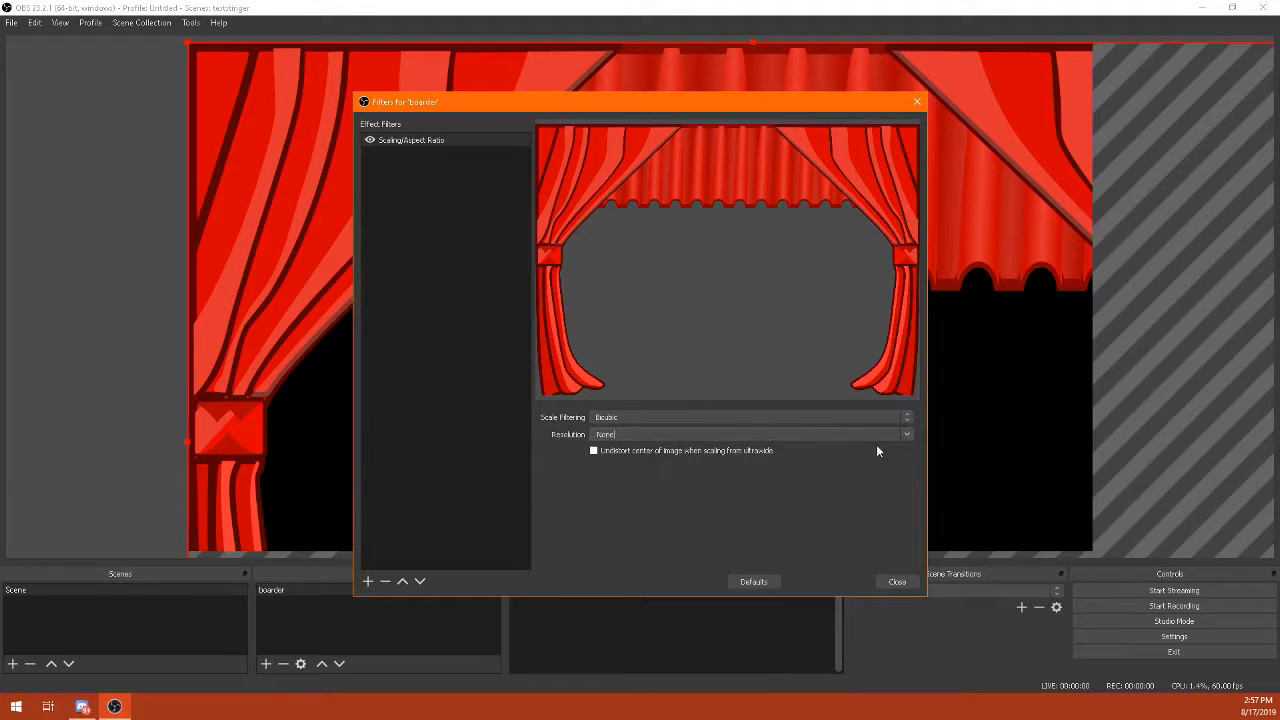
left_click(905, 436)
left_click(706, 463)
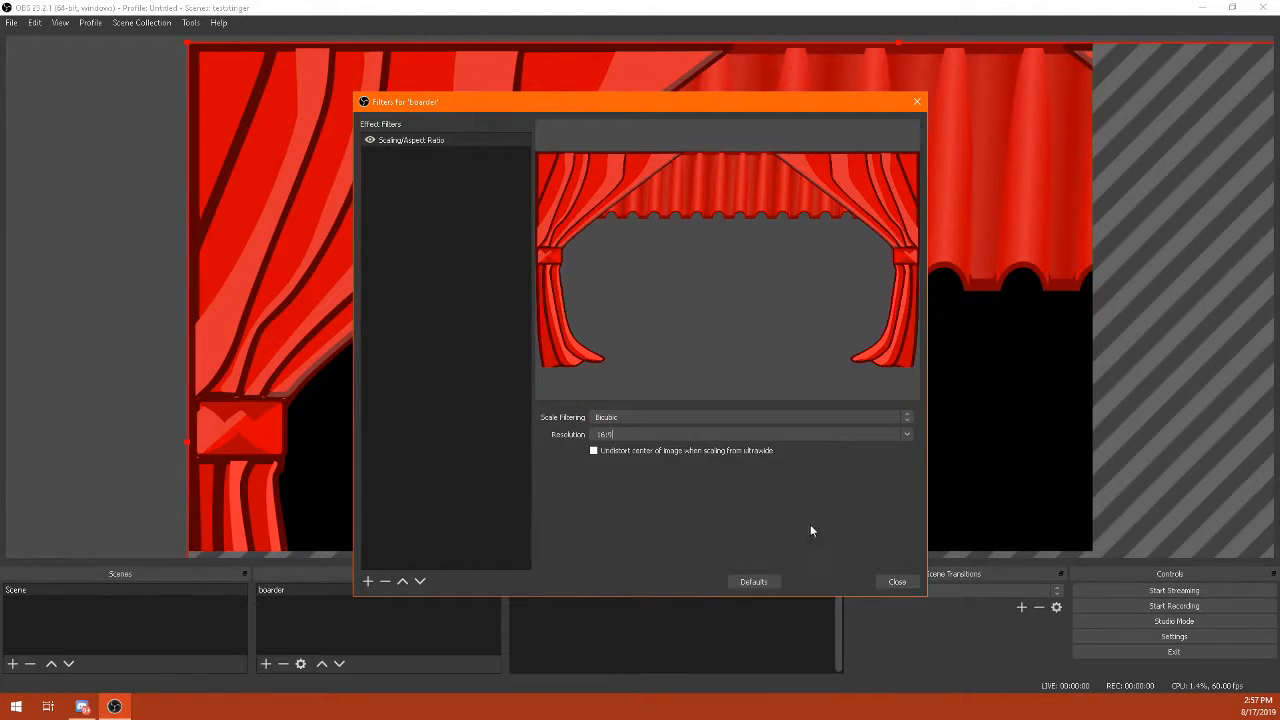
left_click(893, 589)
Resize the curtain image so it fills the whole canvas, extending slightly past its side and lower edges
left_click_drag(186, 46, 353, 116)
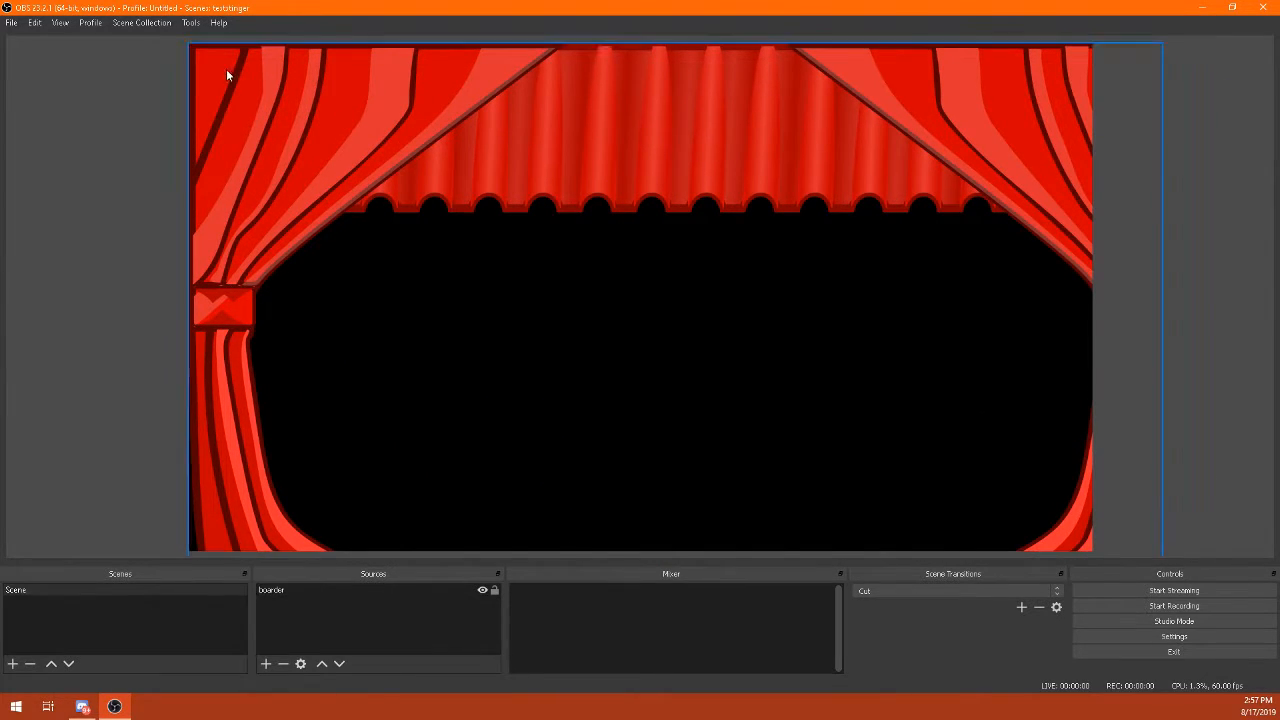
left_click_drag(184, 53, 379, 126)
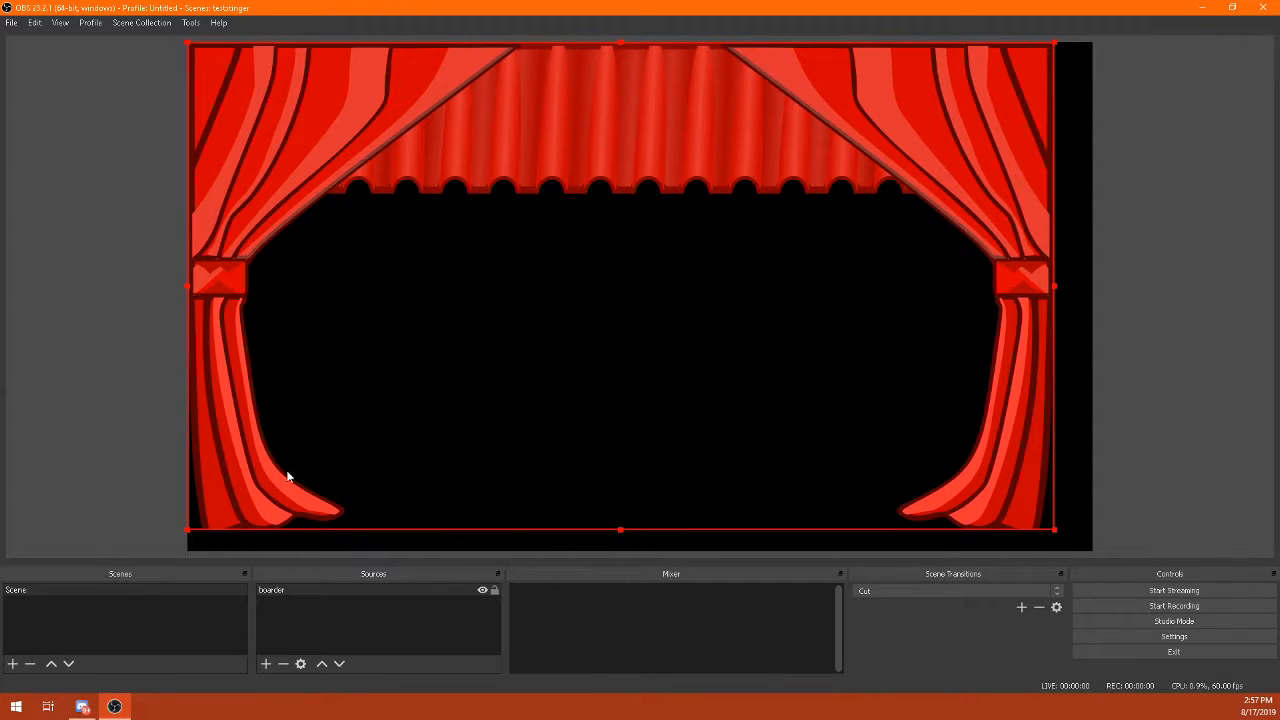
left_click_drag(1056, 531, 1110, 549)
left_click_drag(186, 301, 180, 305)
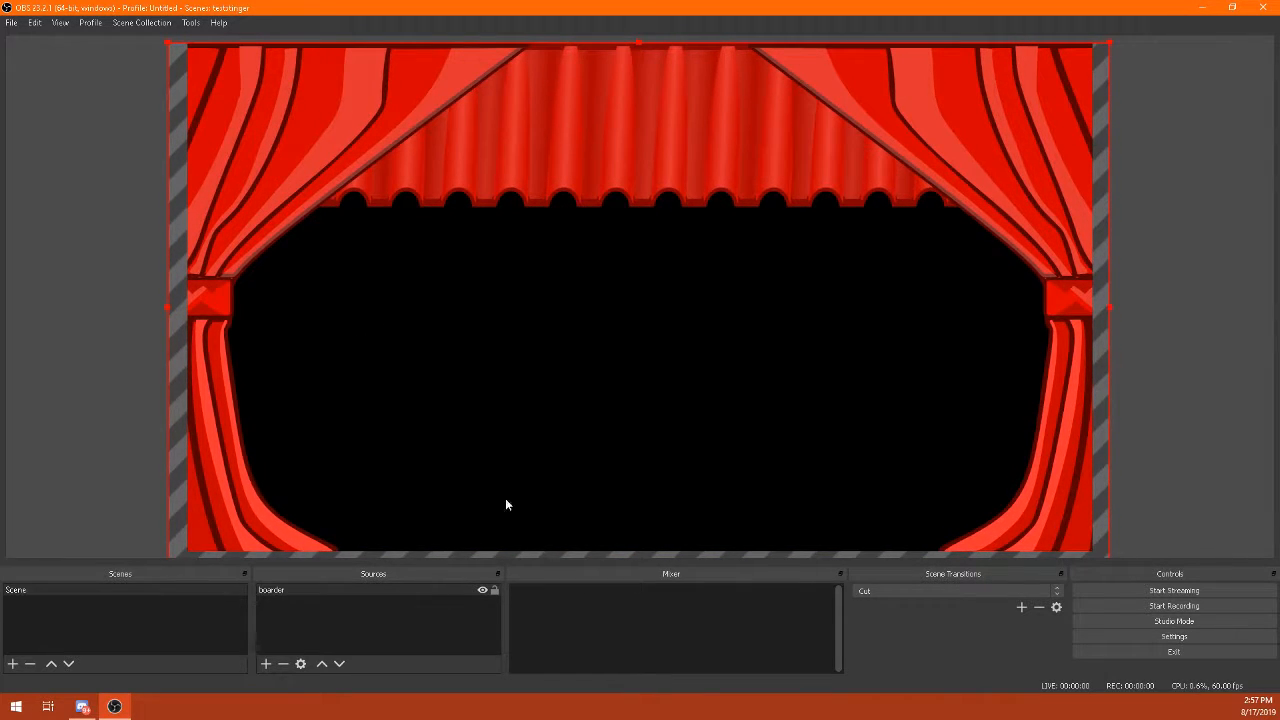
left_click(320, 637)
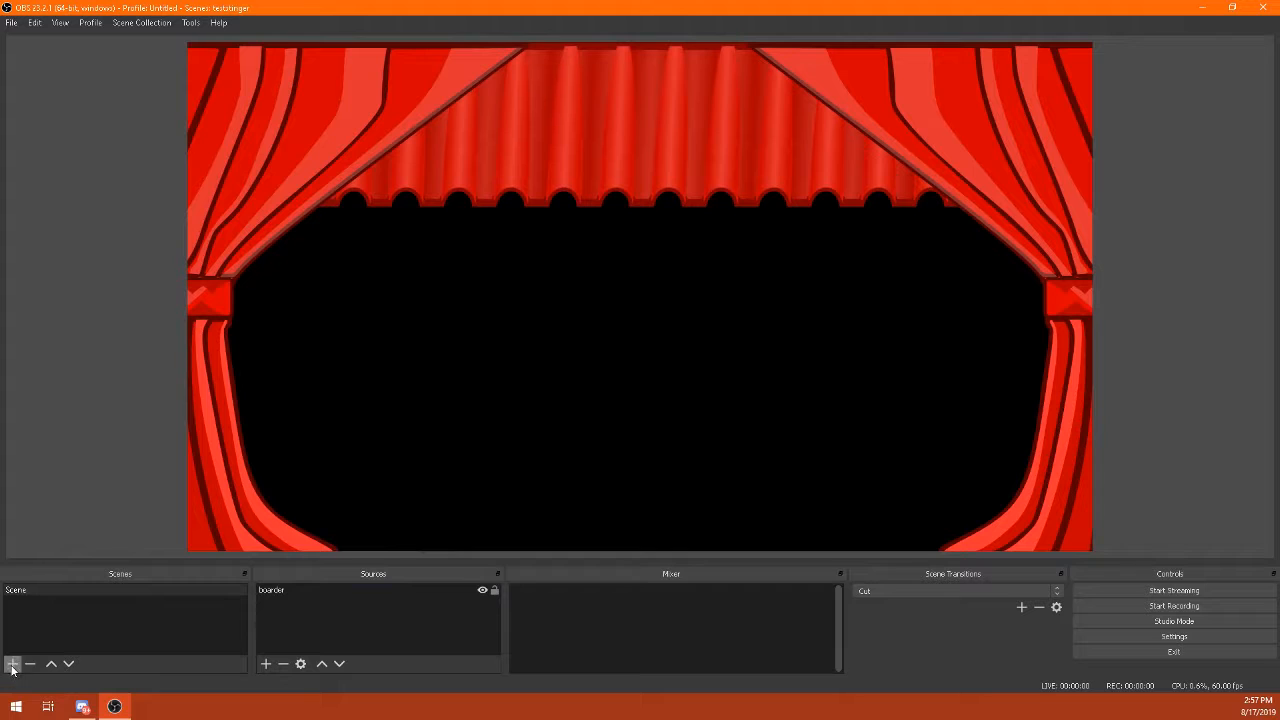
Create a second scene named sceneend
left_click(13, 663)
type("scene")
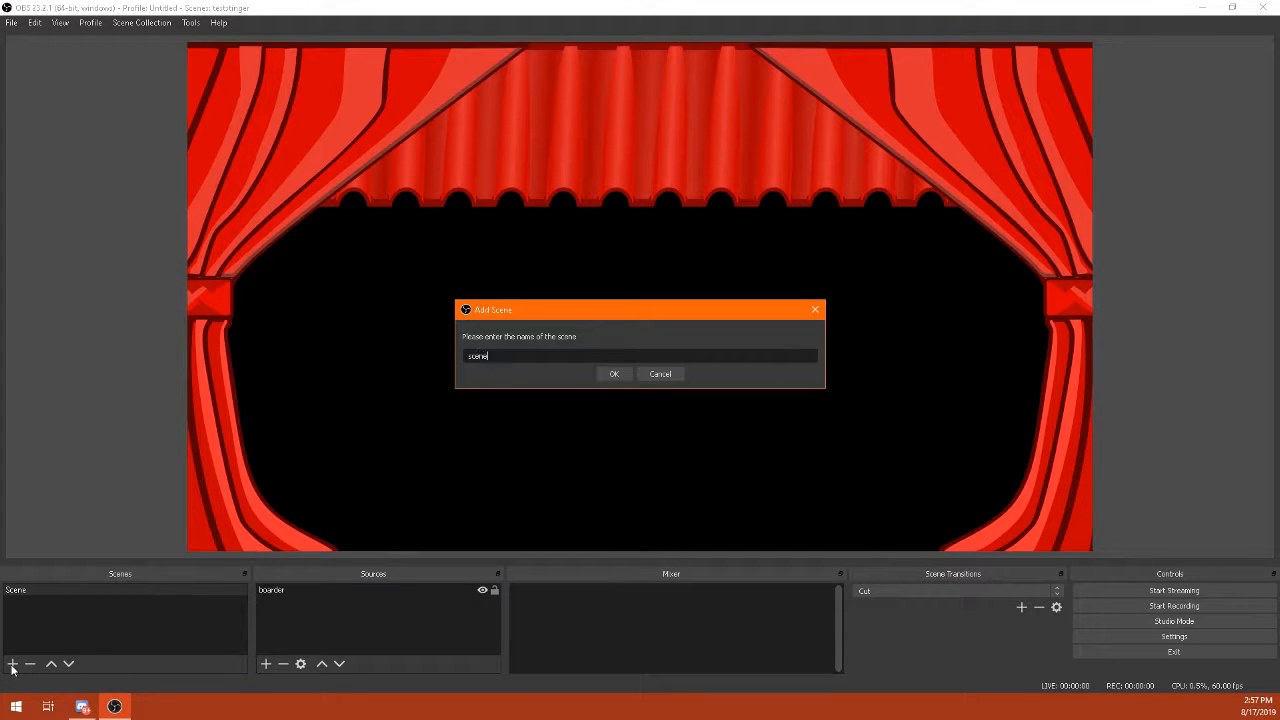
type("end")
key("Return")
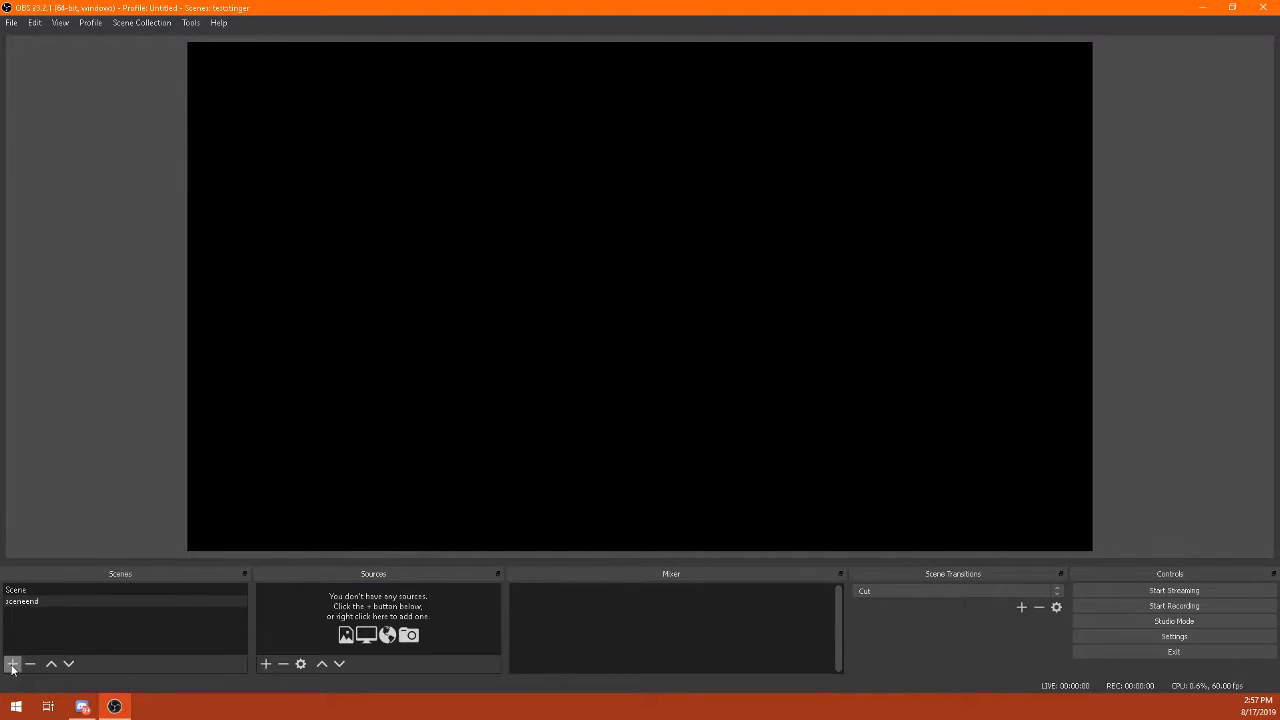
Copy the boarder source from Scene and paste it into sceneend
left_click(54, 592)
left_click(271, 592)
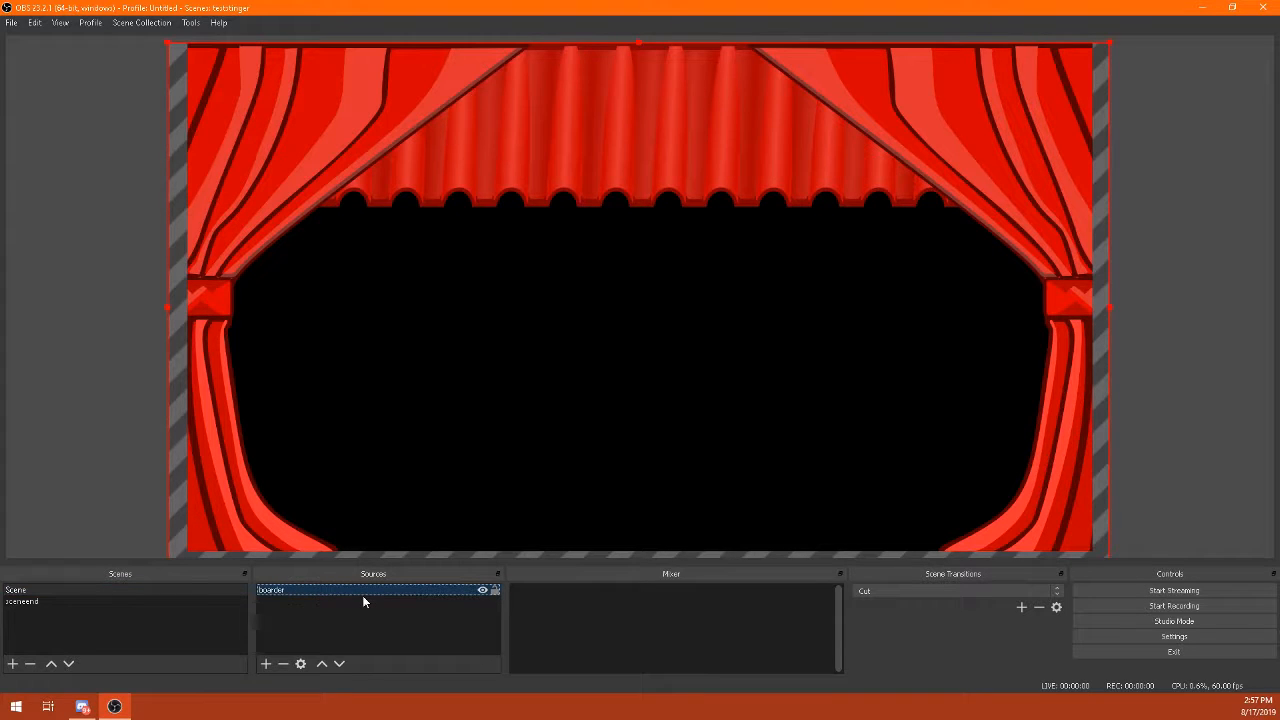
left_click(37, 602)
left_click(331, 618)
key("ctrl+v")
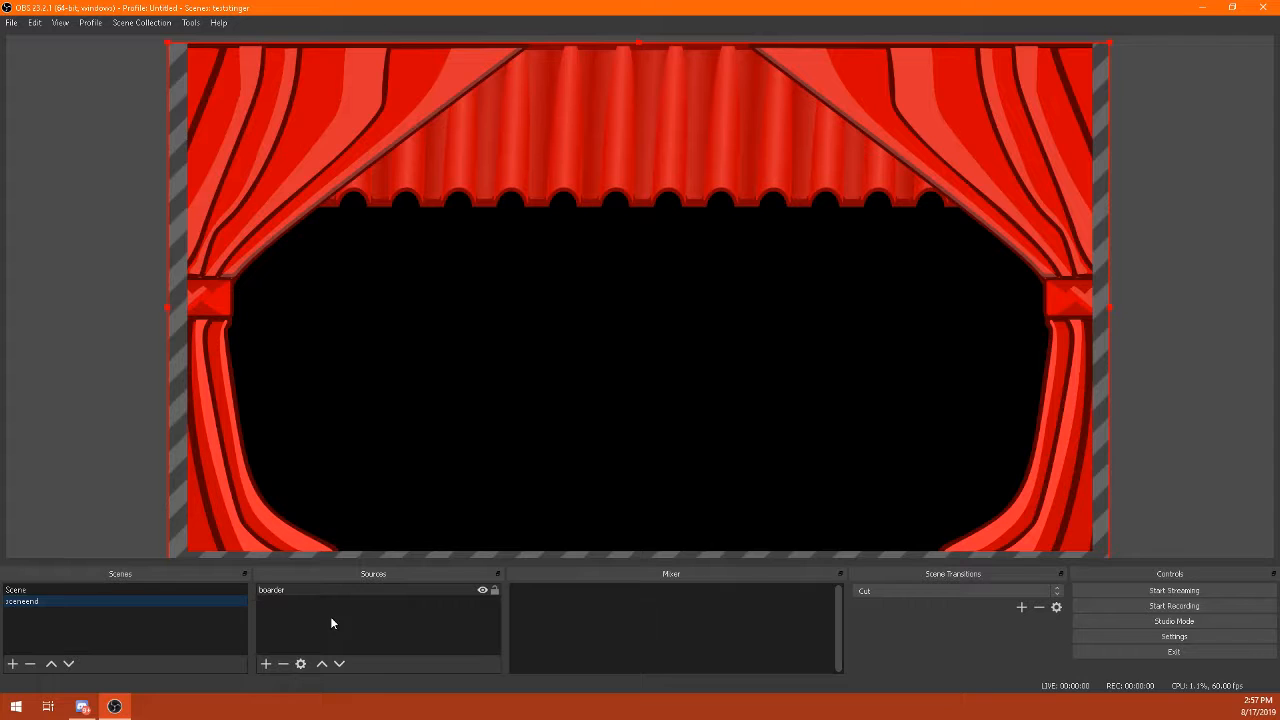
Switch back and forth between Scene and sceneend to compare the placement of the curtain border
left_click(35, 593)
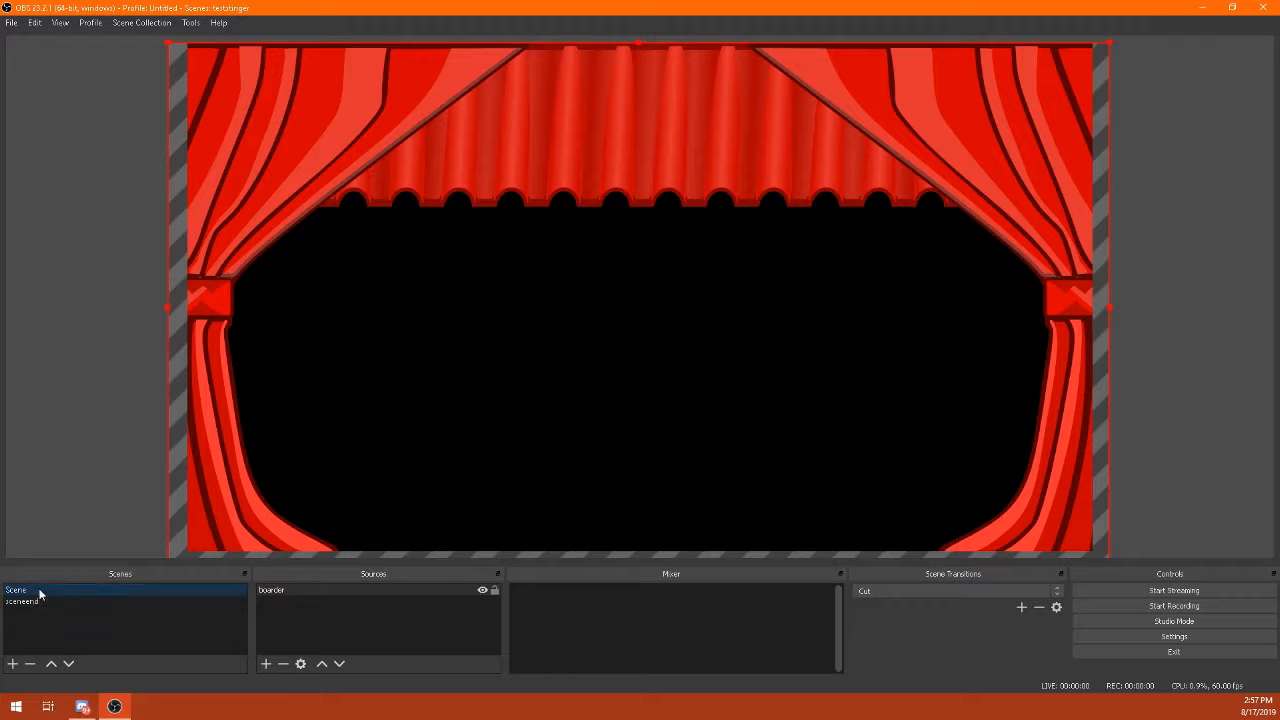
left_click(42, 602)
left_click(41, 592)
left_click(39, 601)
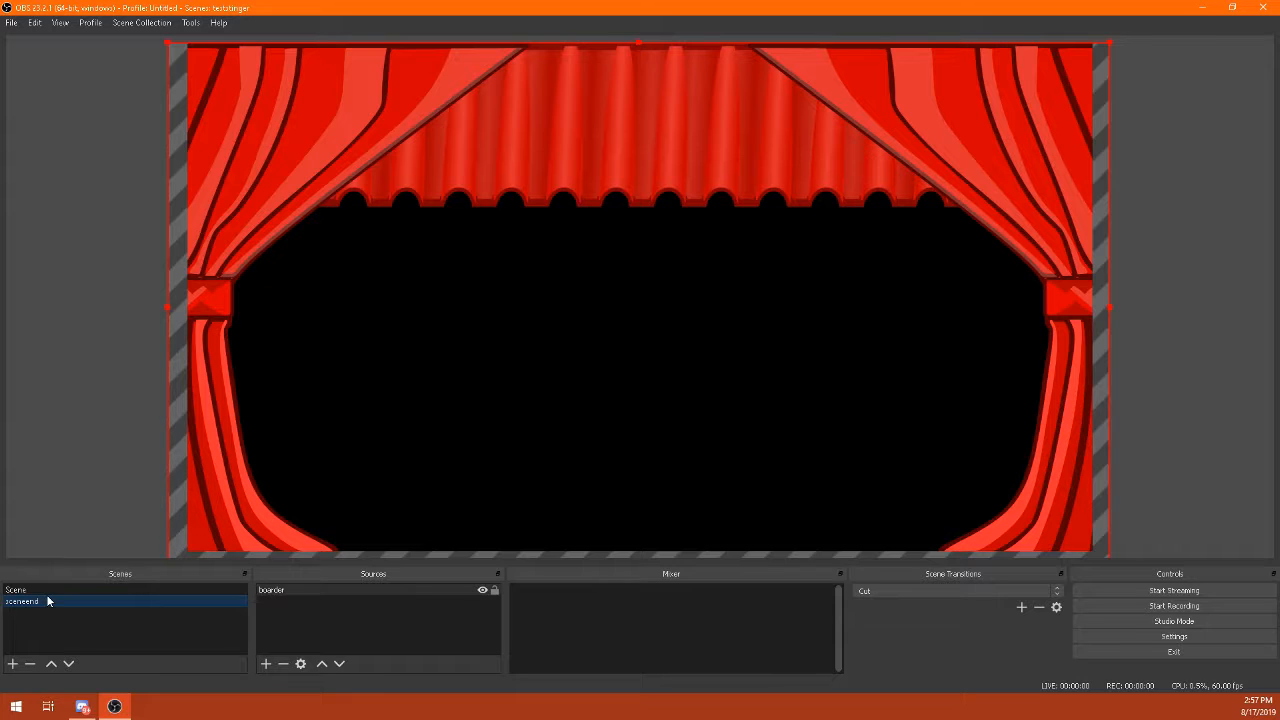
Add a new display capture source named display1 to Scene
left_click(46, 591)
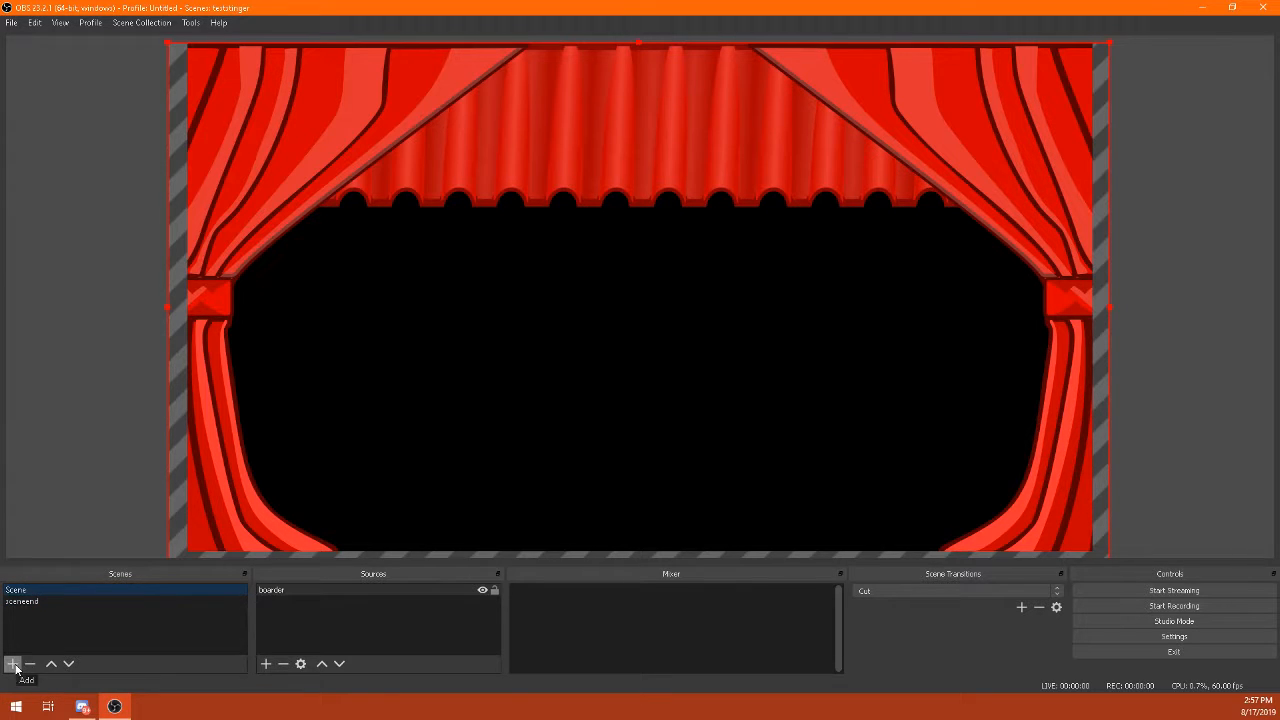
left_click(267, 665)
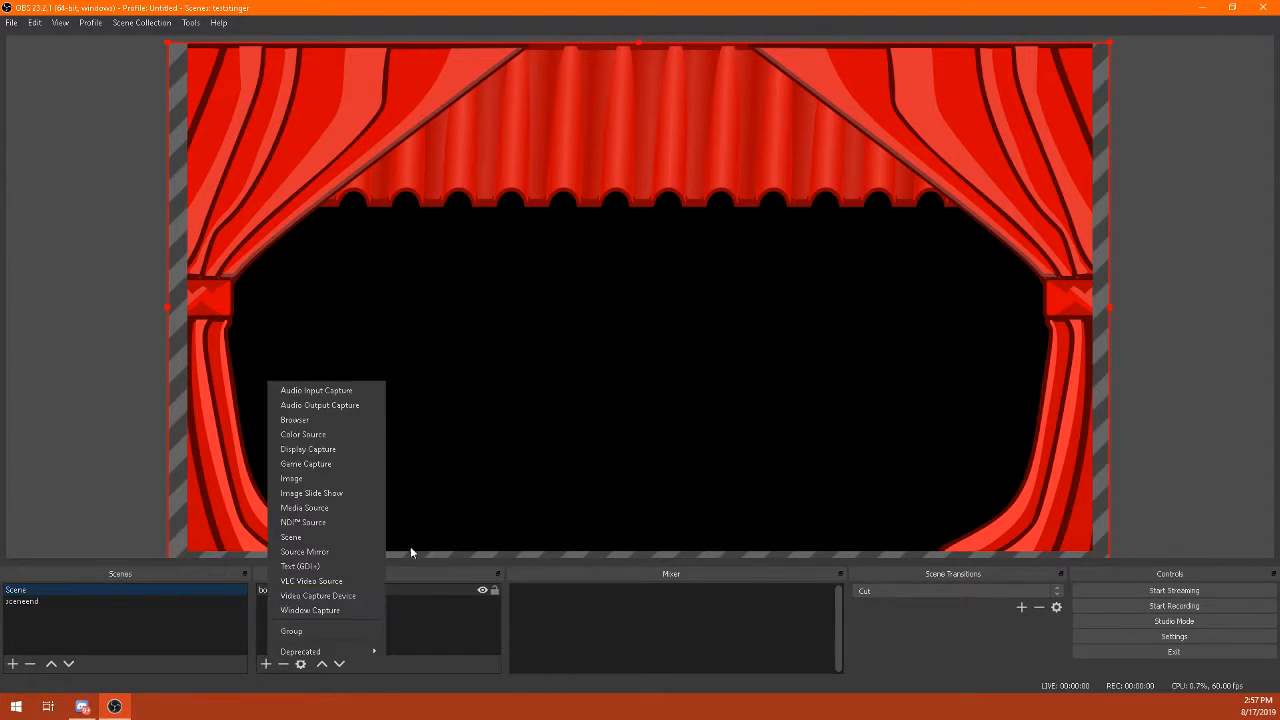
left_click(308, 449)
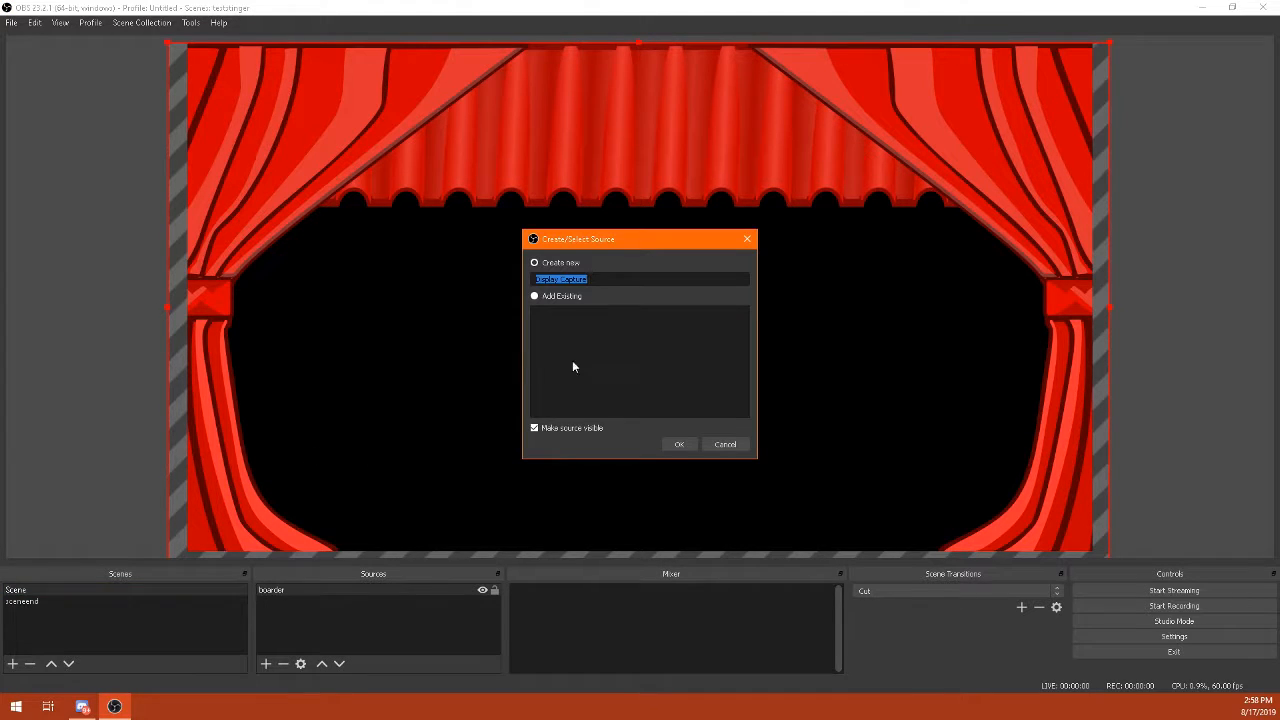
type("display")
left_click(666, 440)
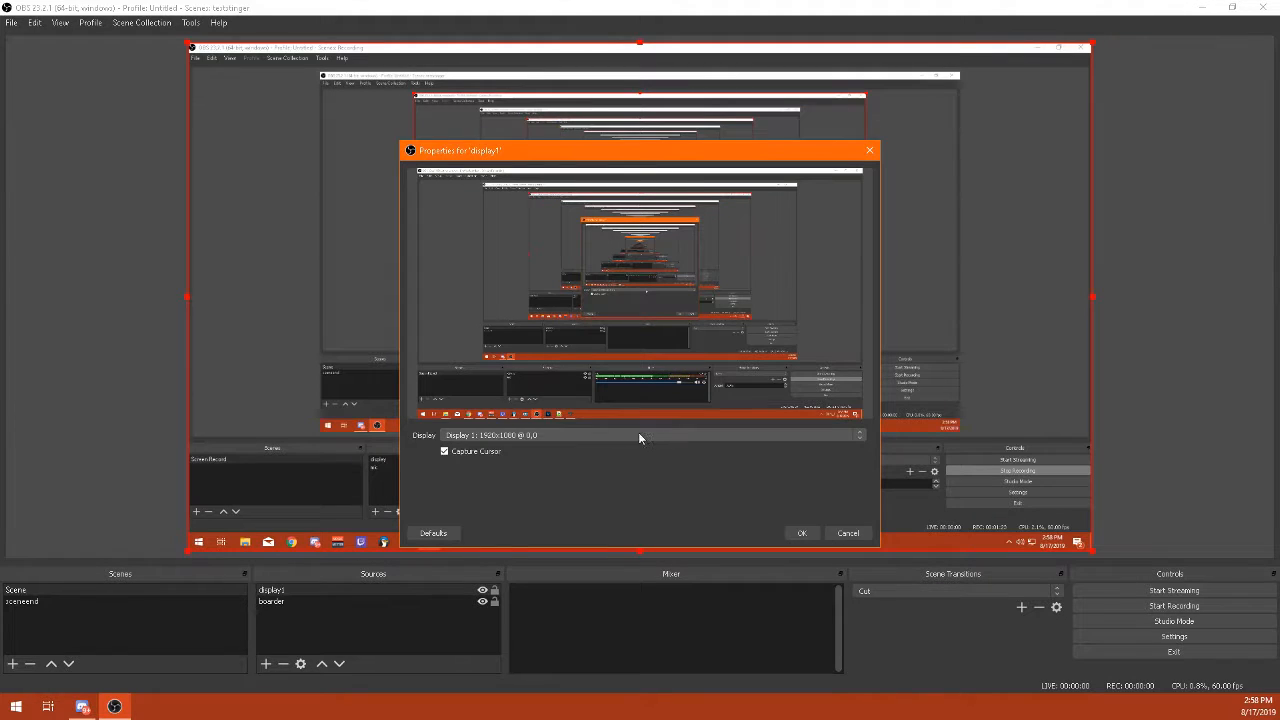
Set display1 to capture Display 4 and place it beneath the boarder source
left_click(638, 437)
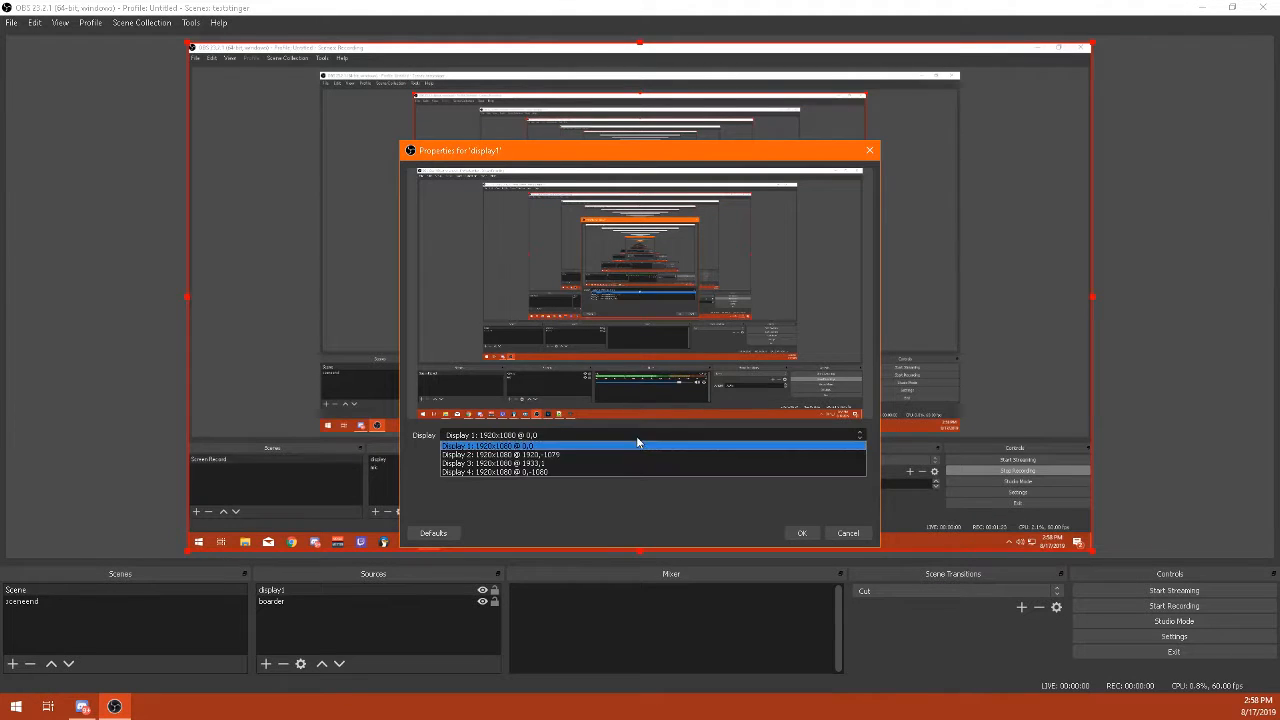
left_click(578, 471)
left_click(801, 533)
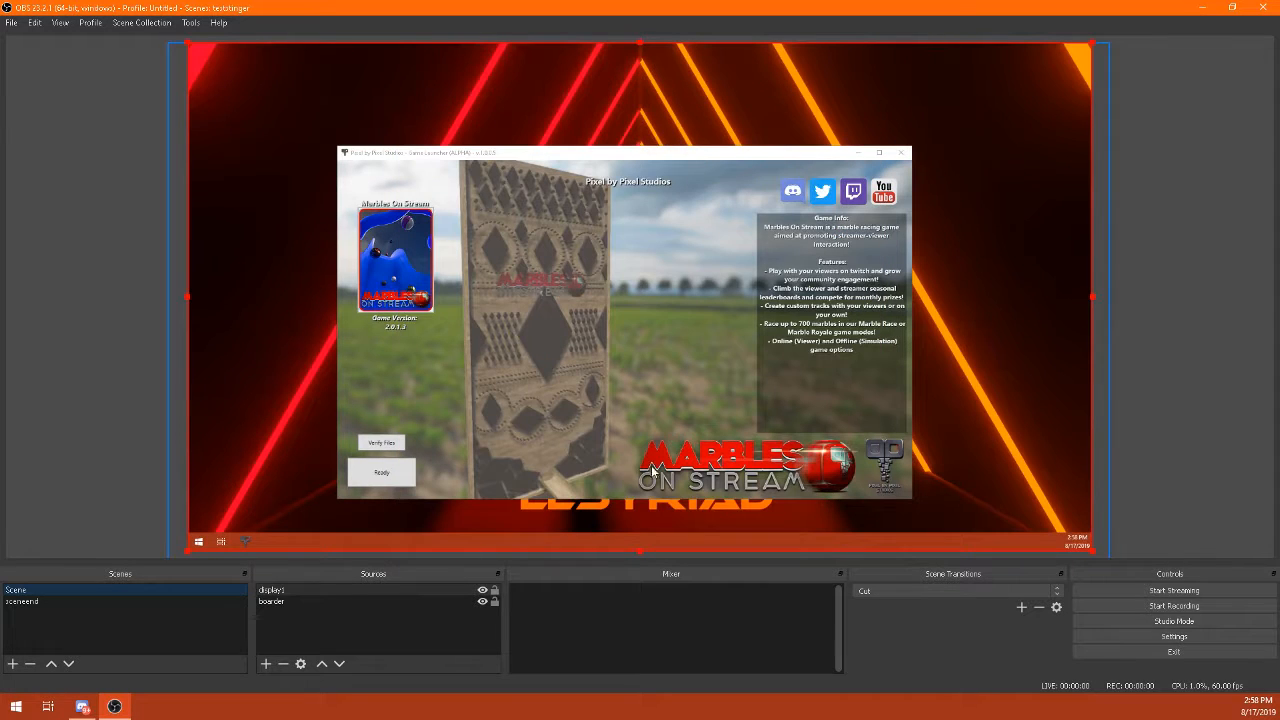
left_click(339, 663)
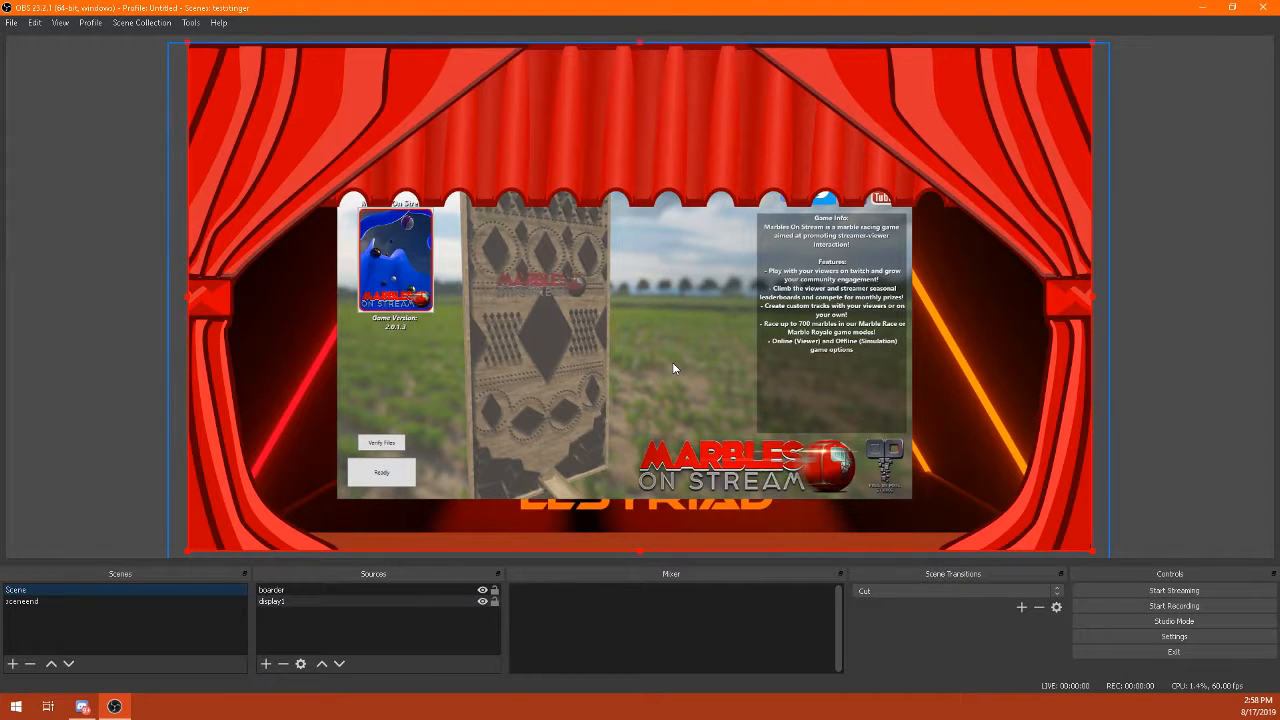
Add a new display capture source named display2 to sceneend
left_click(55, 603)
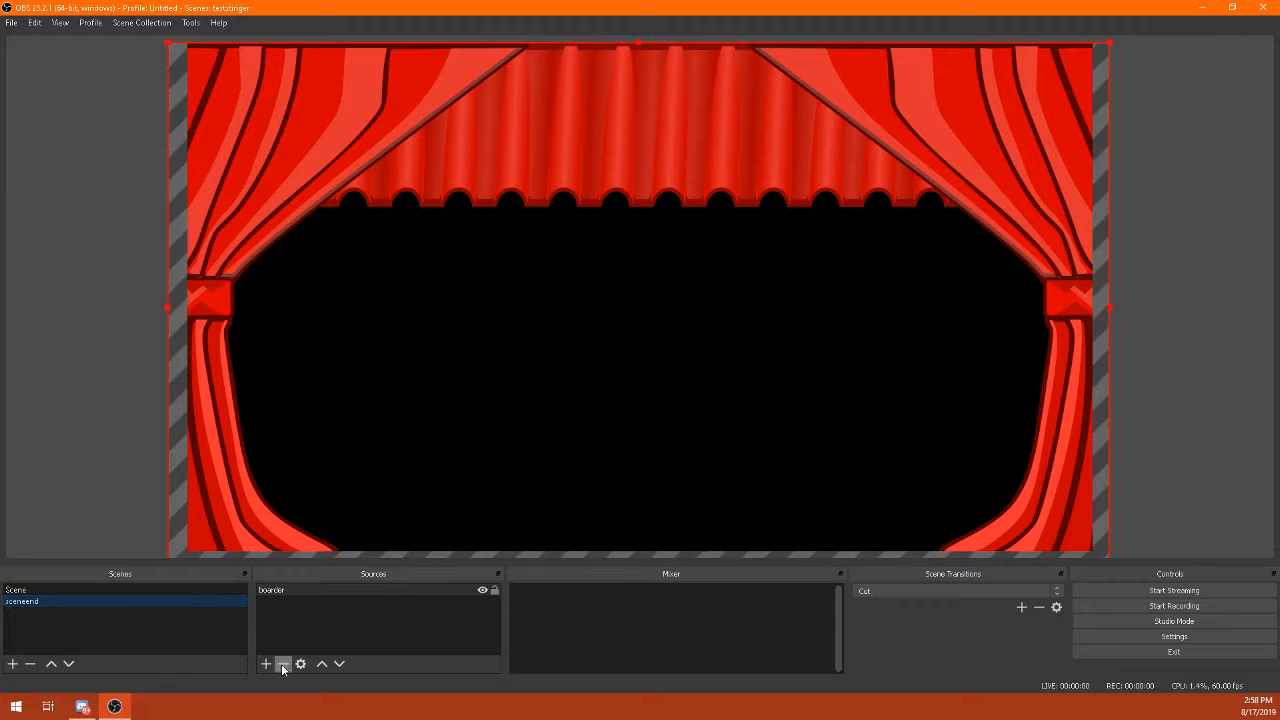
left_click(266, 663)
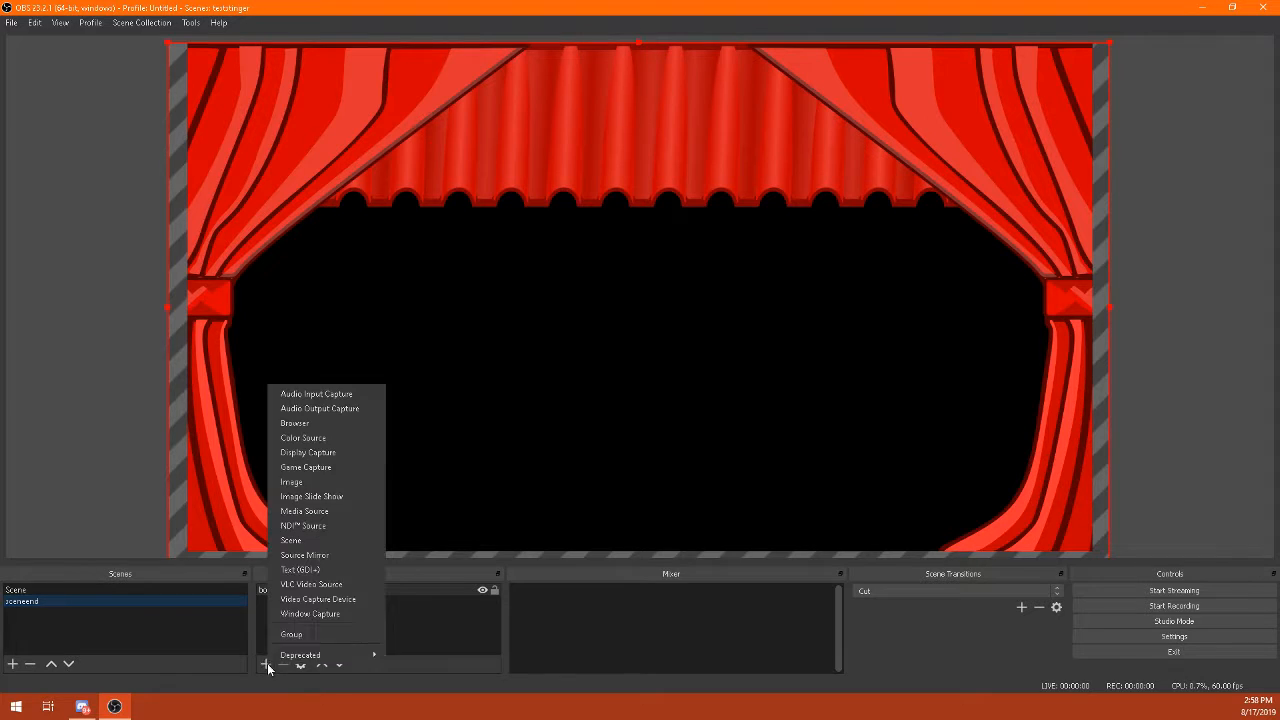
left_click(339, 455)
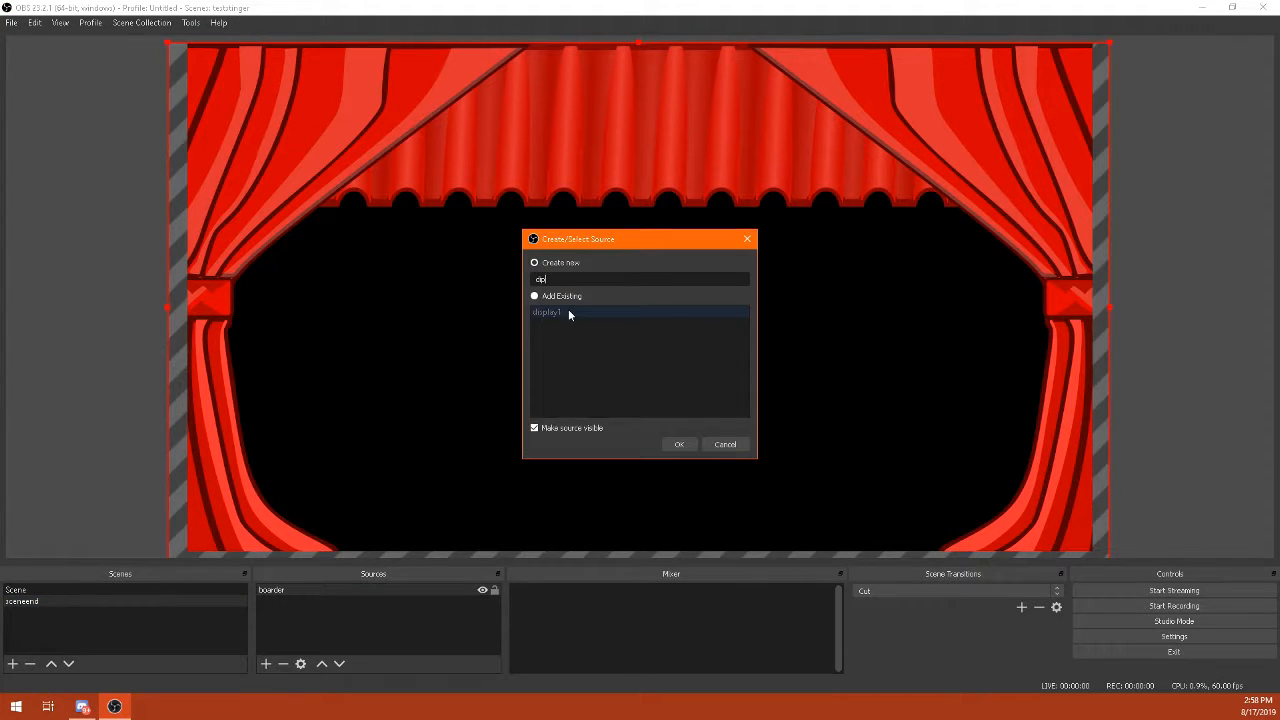
type("display2")
key("Return")
Set display2 to capture Display 3, place it beneath the boarder source, and return to Scene
left_click(560, 435)
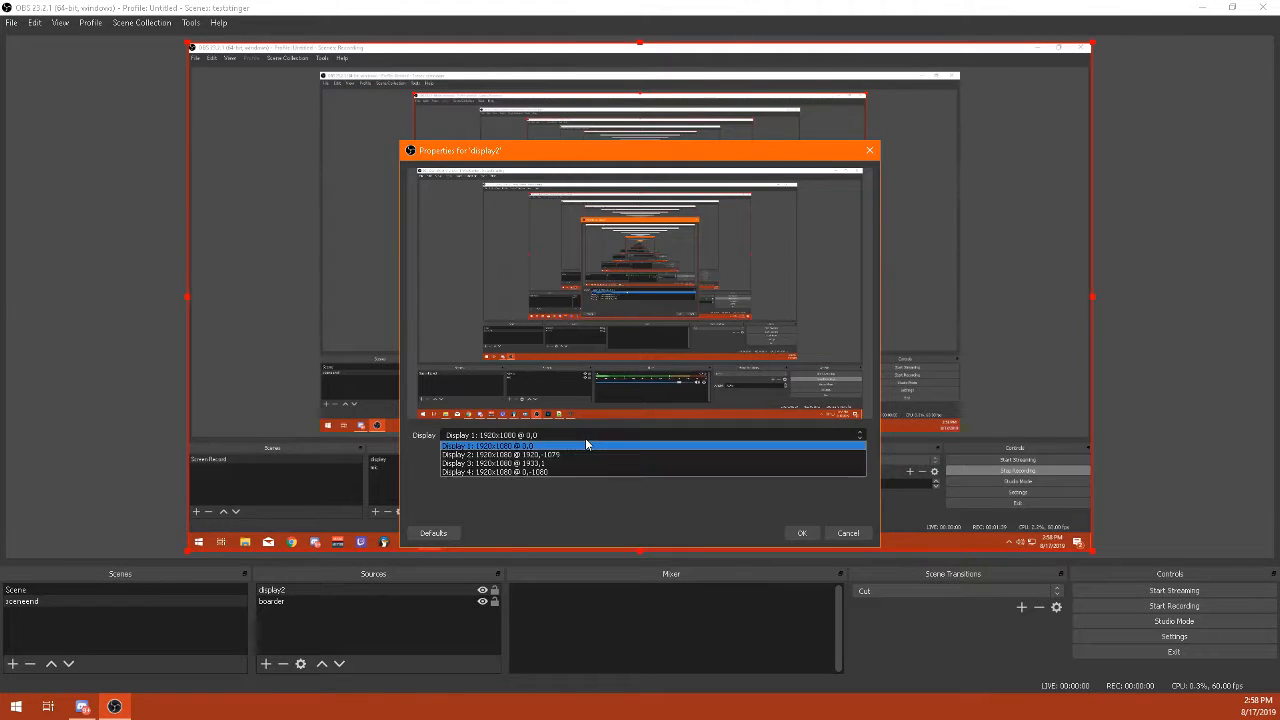
left_click(557, 457)
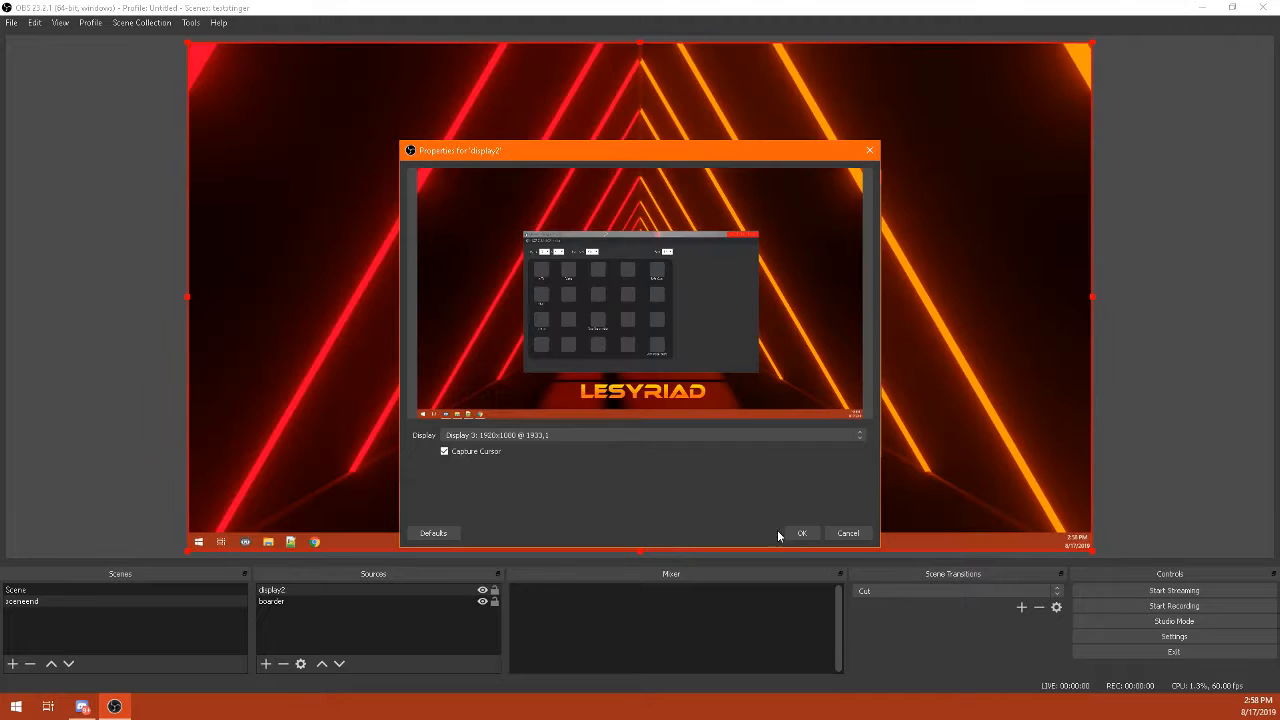
left_click(797, 533)
left_click(337, 650)
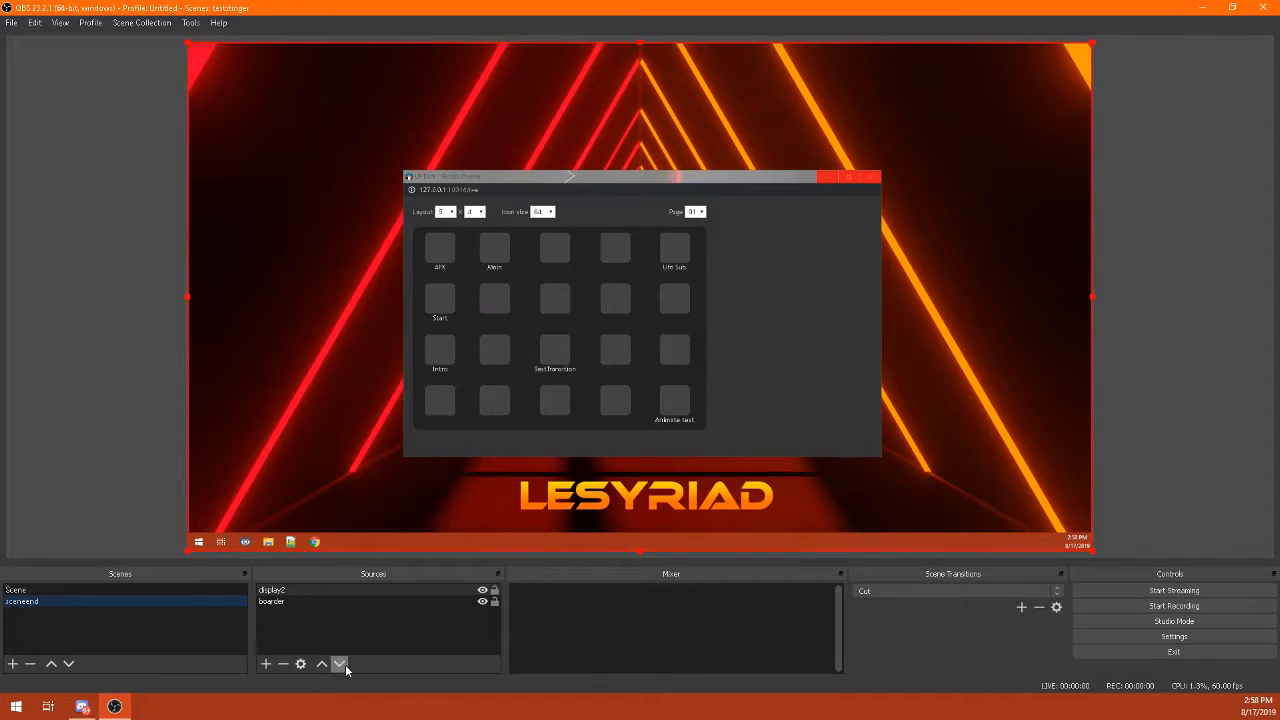
left_click(340, 664)
left_click(136, 590)
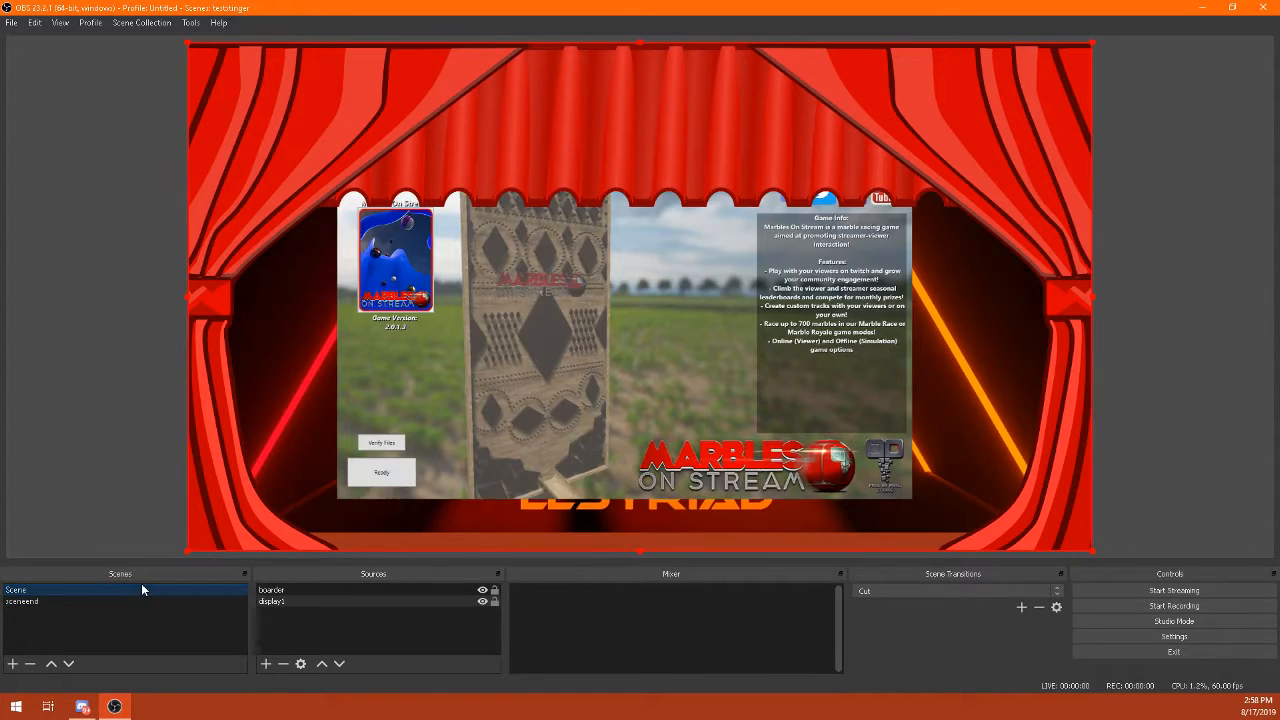
Switch back and forth between Scene and sceneend to compare their contents
key("Down")
key("Up")
key("Down")
key("Up")
key("Down")
key("Up")
key("Down")
key("Up")
Duplicate Scene as scene_sceneend_part1 and move the copy directly above sceneend in the scene order
right_click(58, 588)
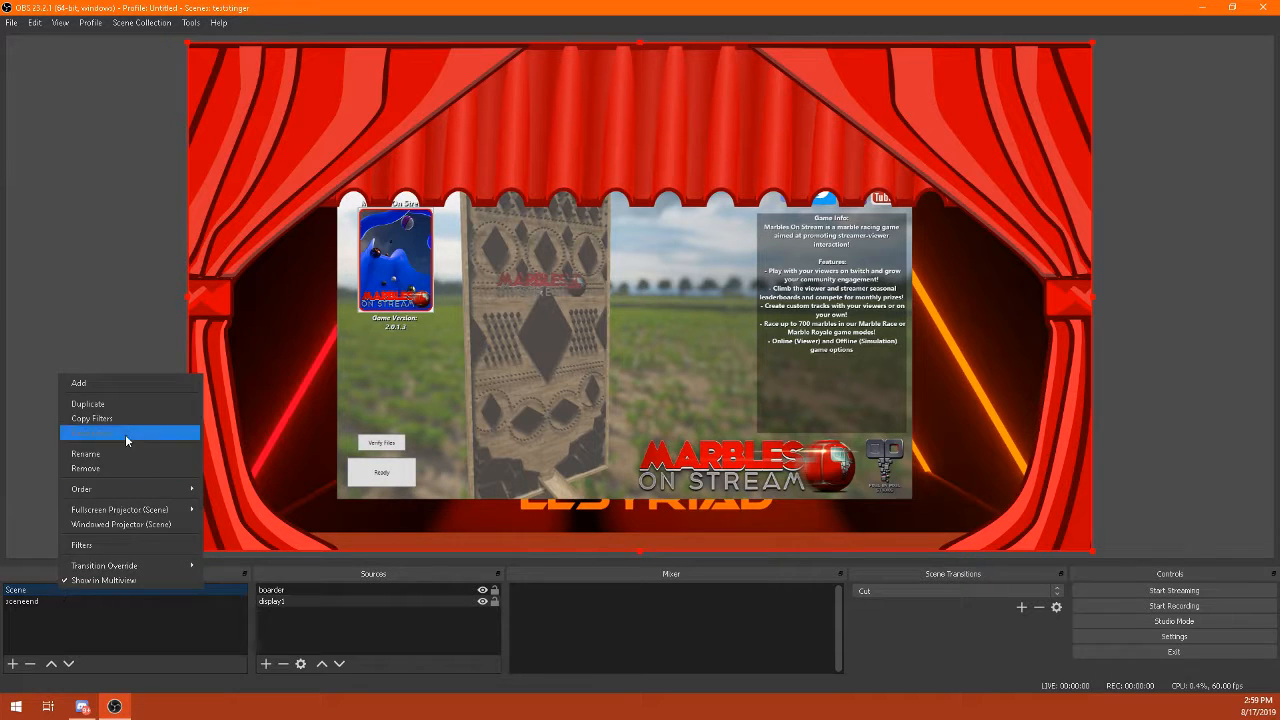
left_click(129, 412)
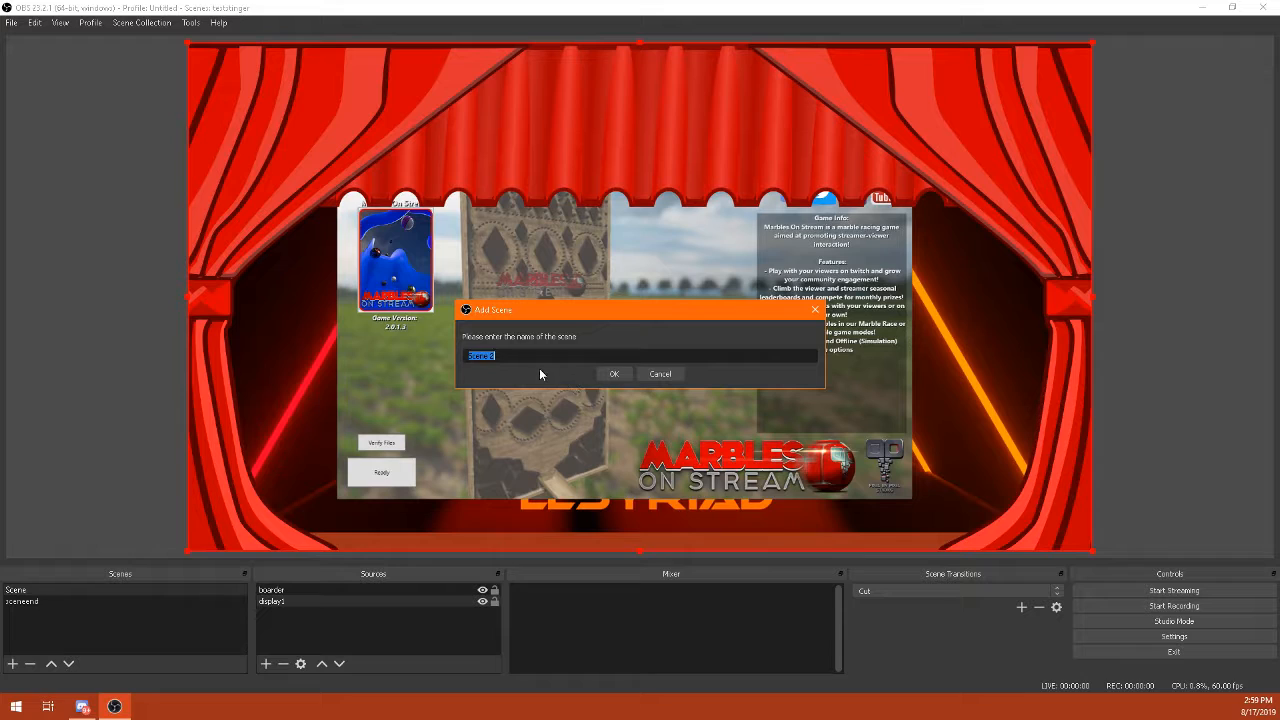
type("scene_sceneend_part1")
key("Return")
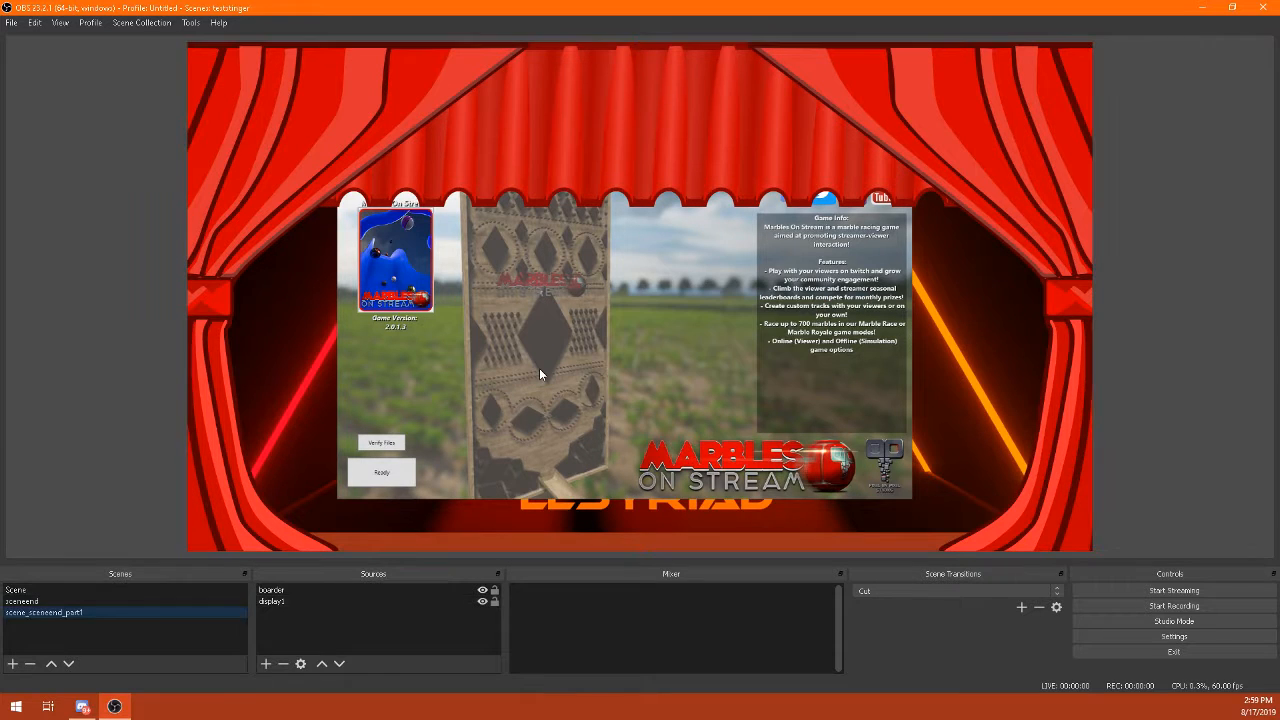
left_click(51, 663)
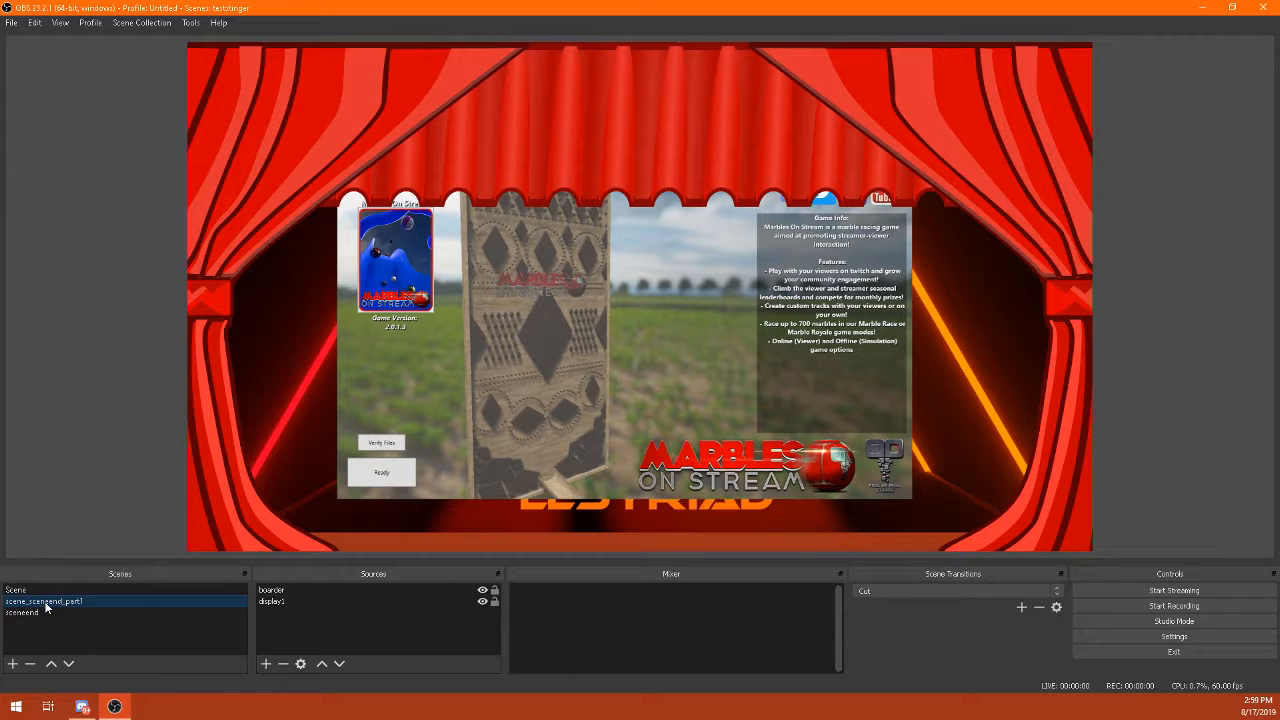
Duplicate sceneend as a new scene named scene_sceneend_part2
left_click(25, 614)
right_click(30, 612)
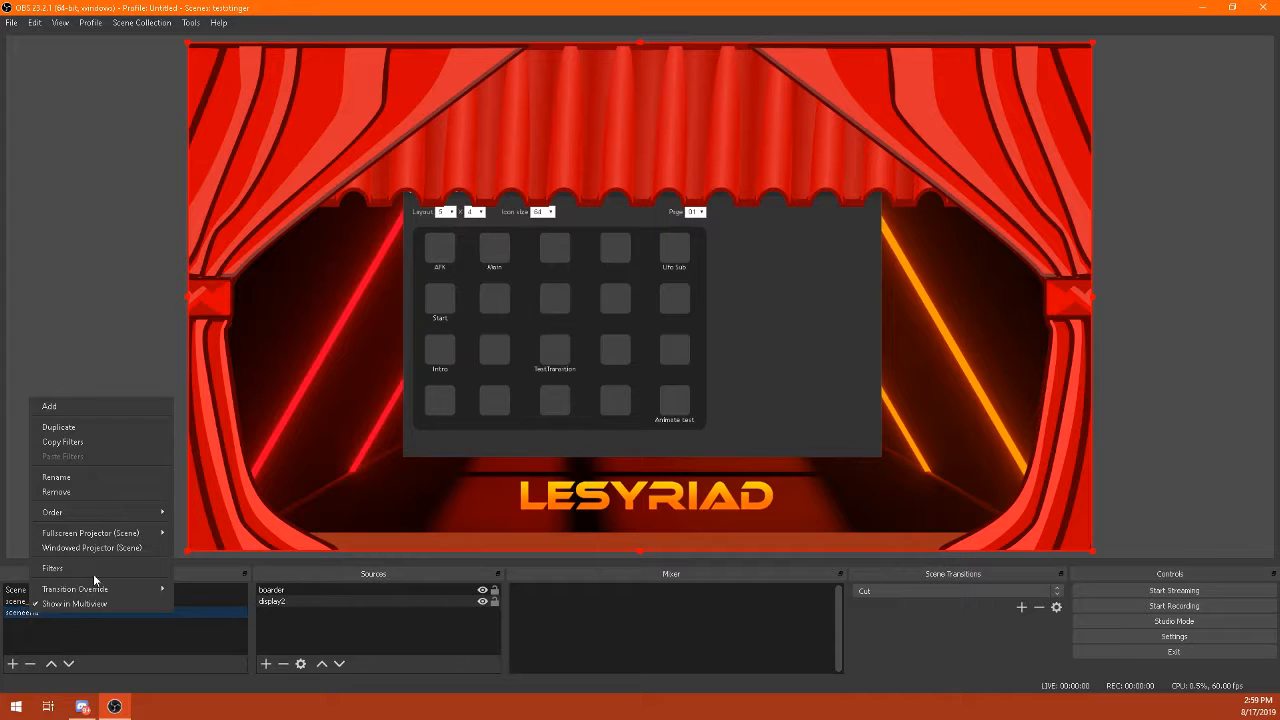
left_click(100, 427)
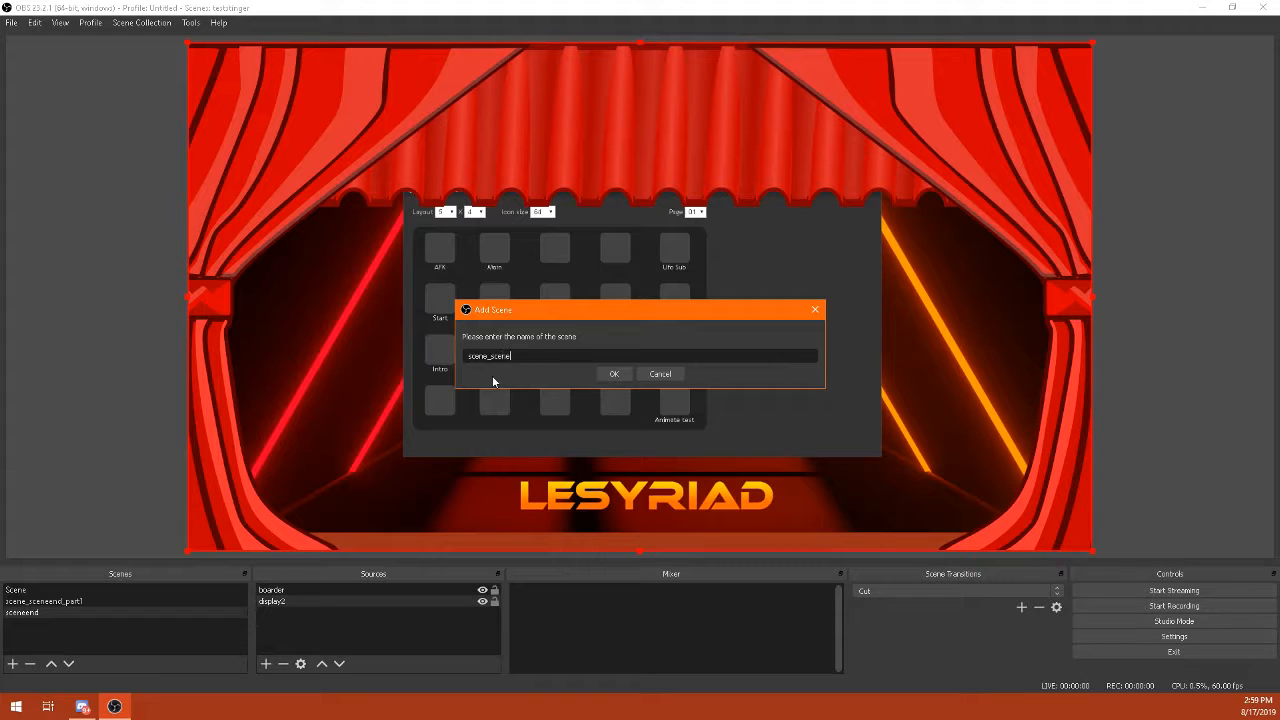
type("scene_sceneend_part2")
key("Return")
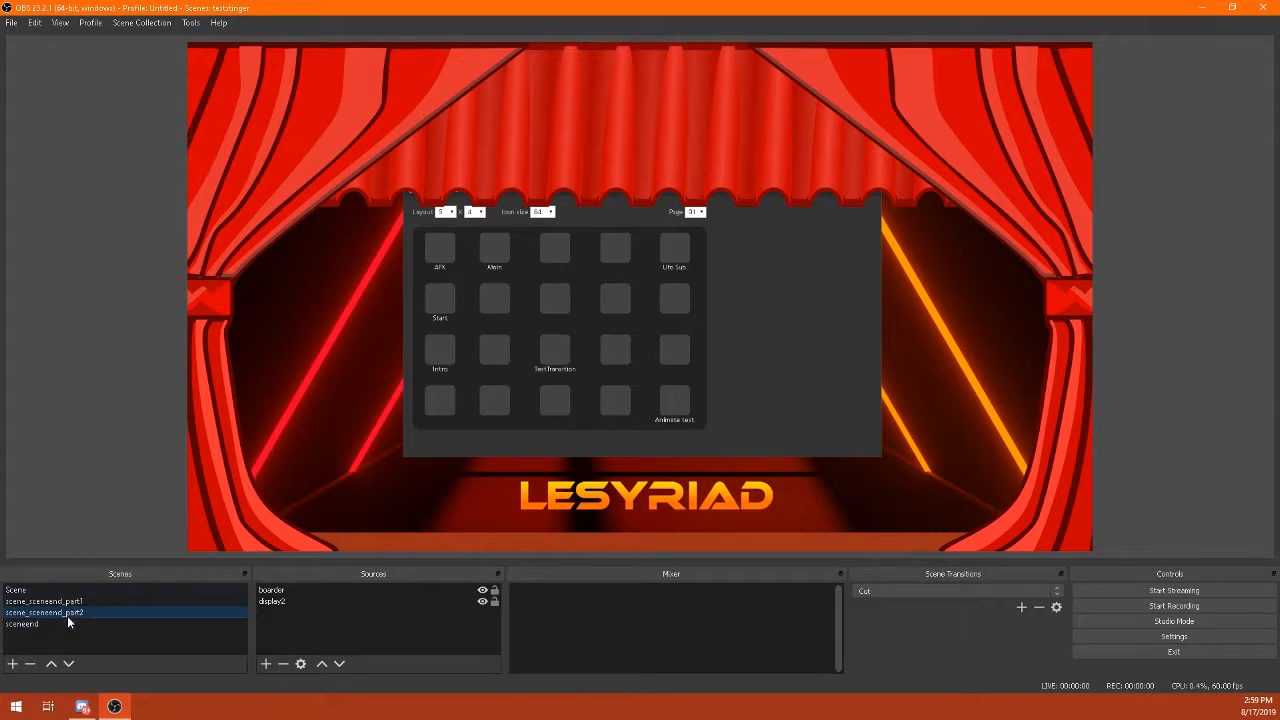
Add a new media source named stinger to scene_sceneend_part2
left_click(265, 664)
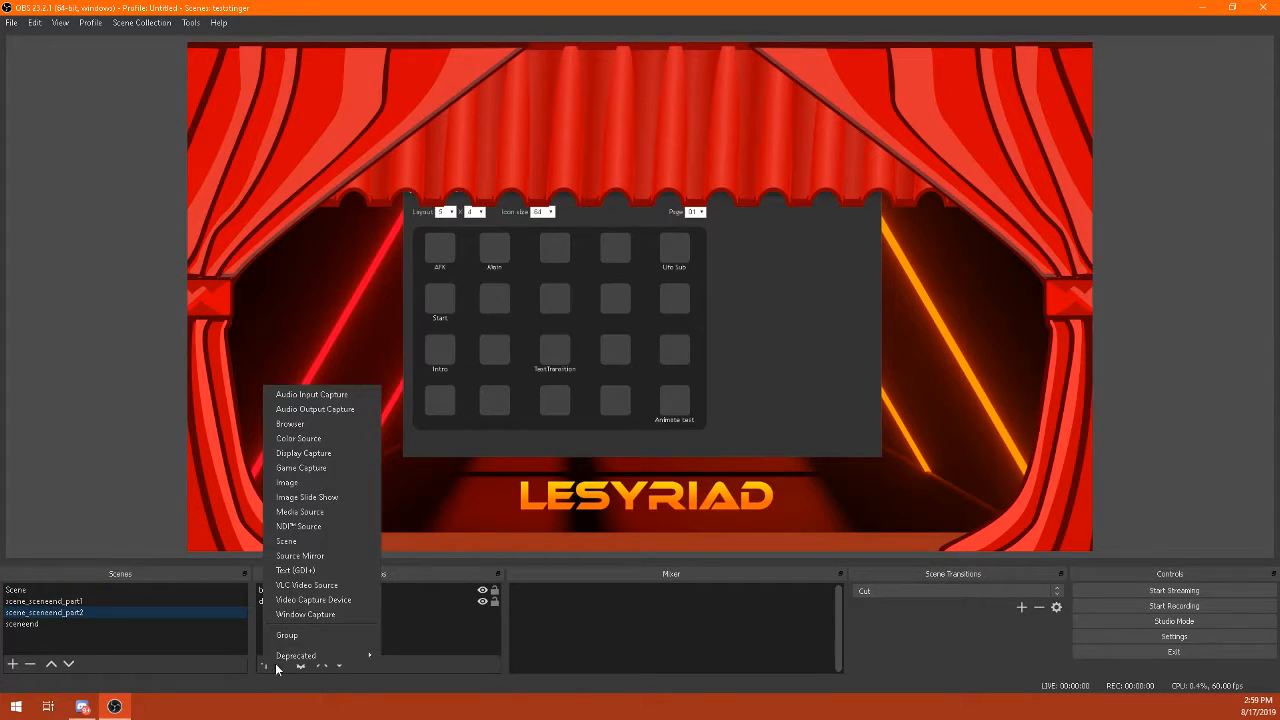
left_click(300, 512)
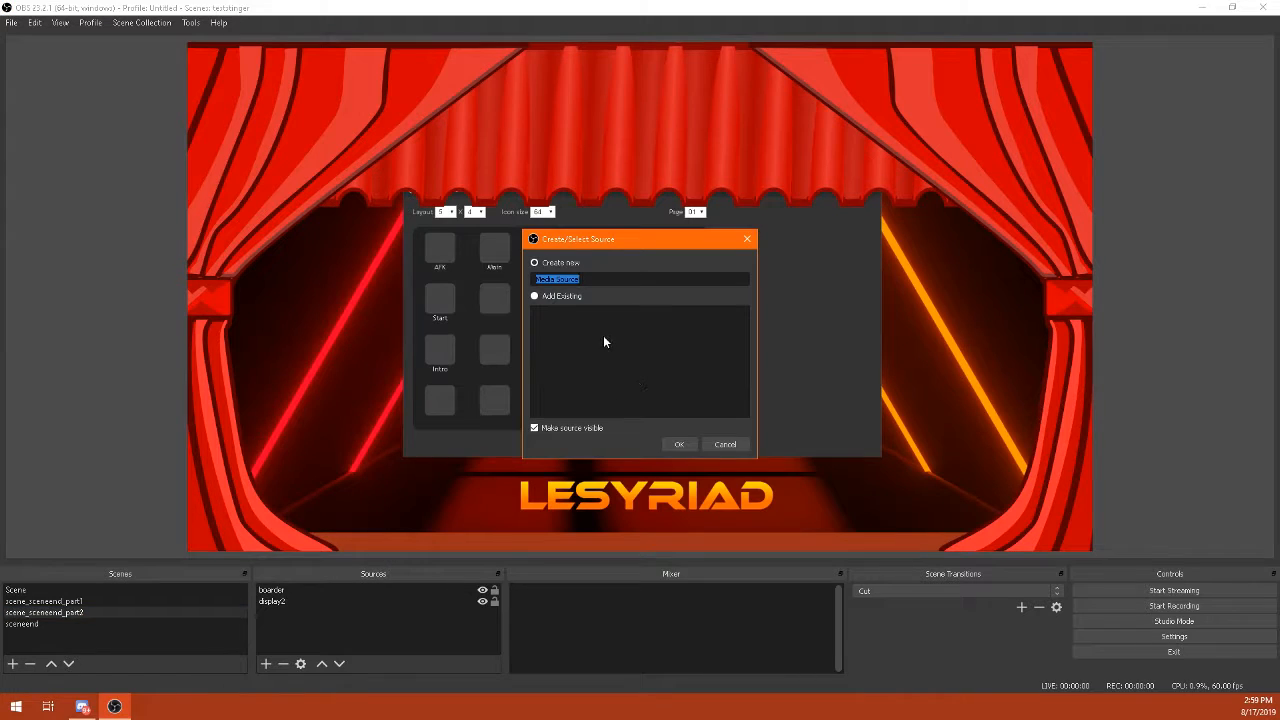
type("stinger")
key("Return")
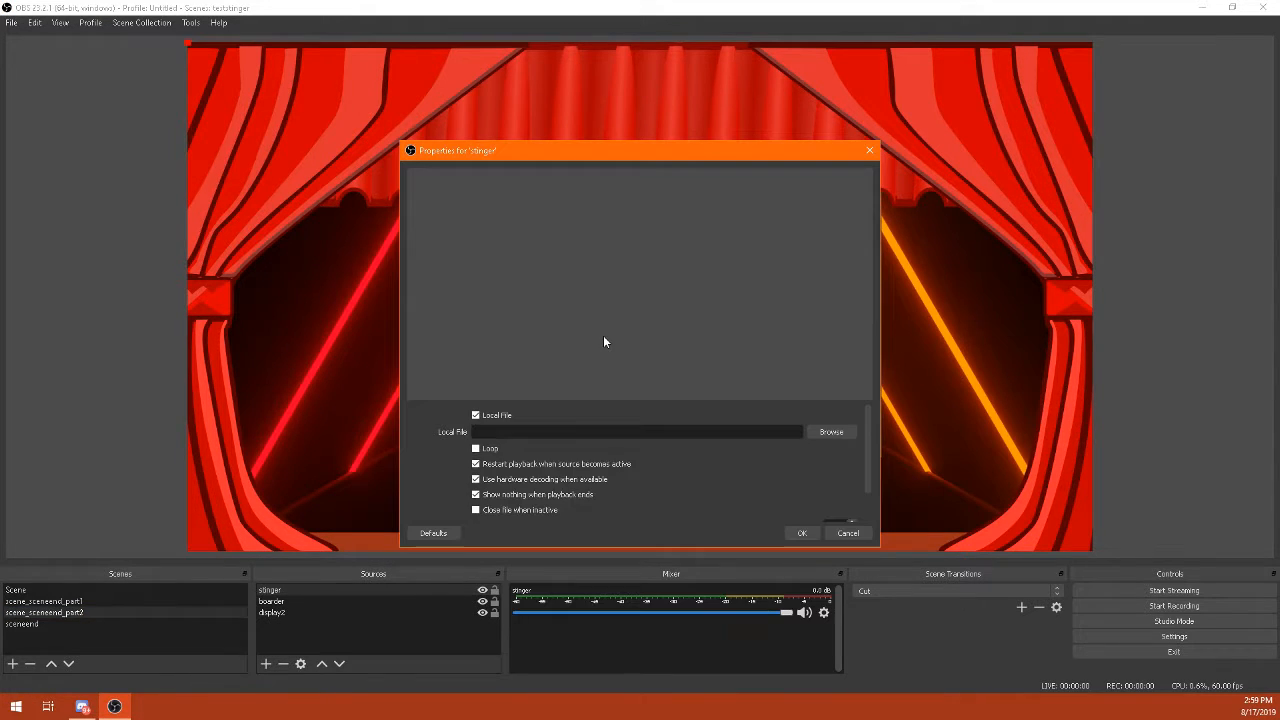
Load output.webm from the rendered screenclose folder into the stinger source and place it beneath the boarder source
left_click(829, 431)
double_click(560, 268)
left_click(556, 268)
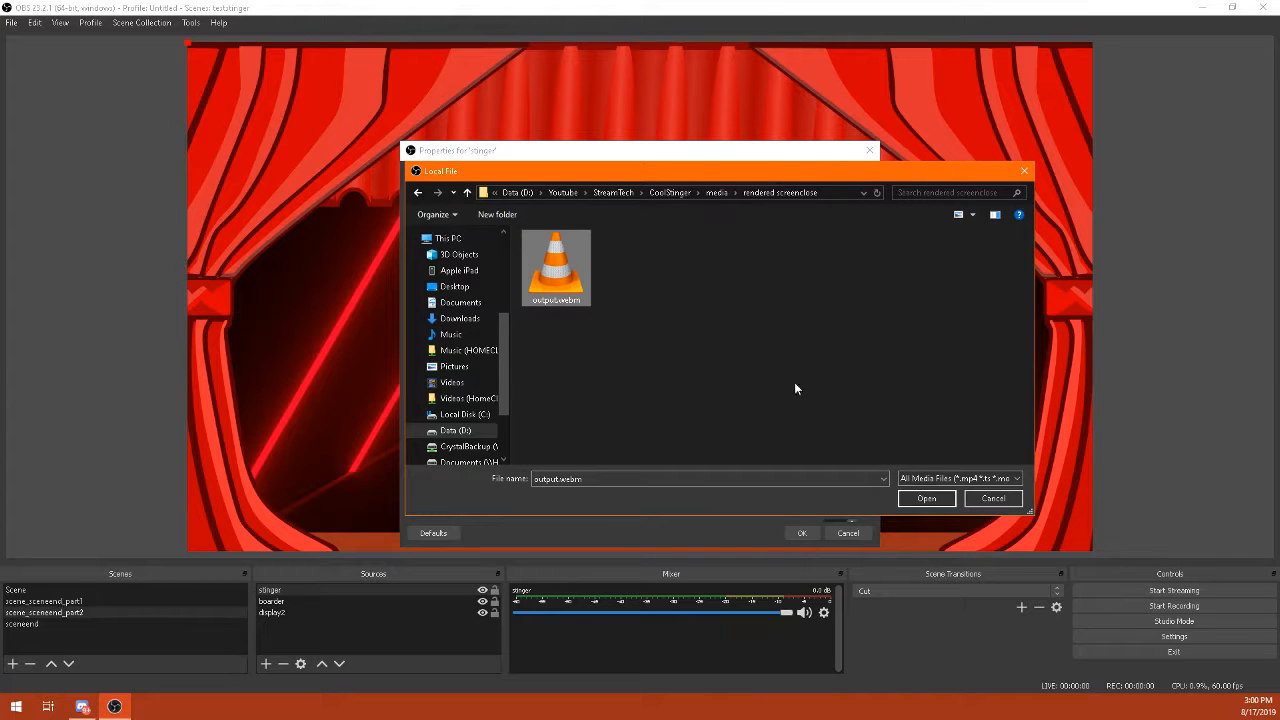
left_click(927, 499)
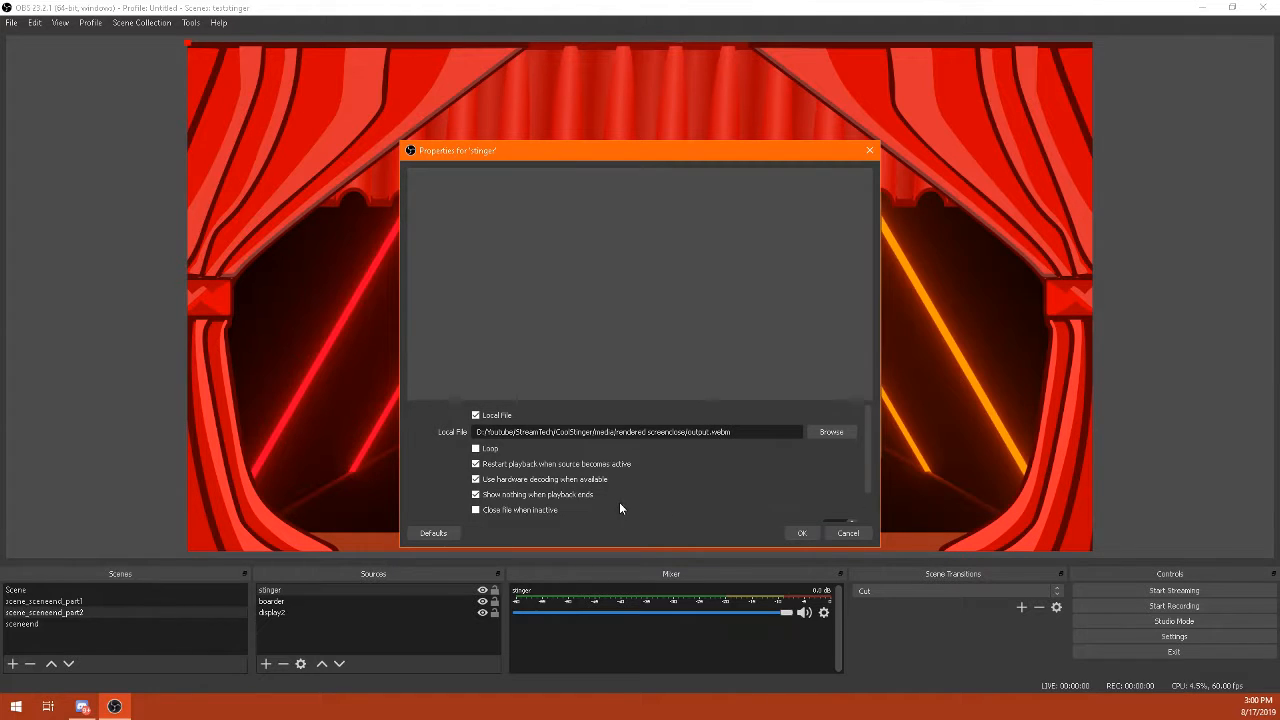
left_click(797, 535)
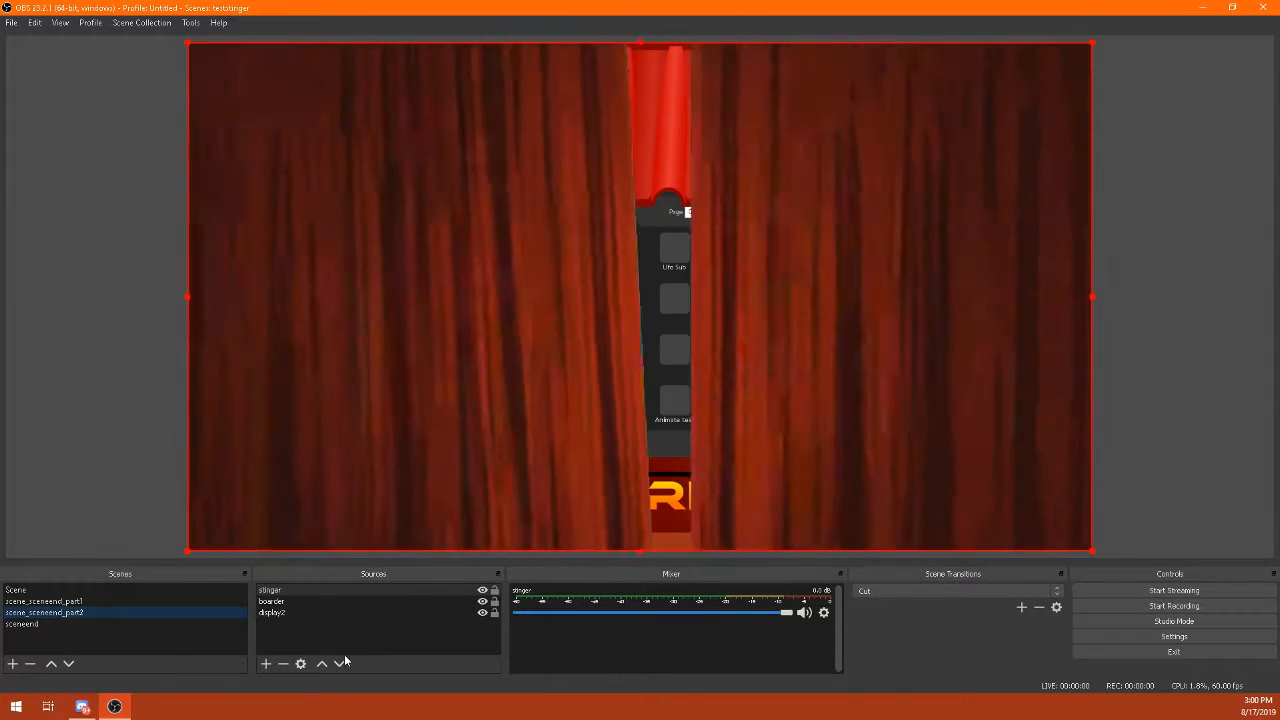
left_click(339, 663)
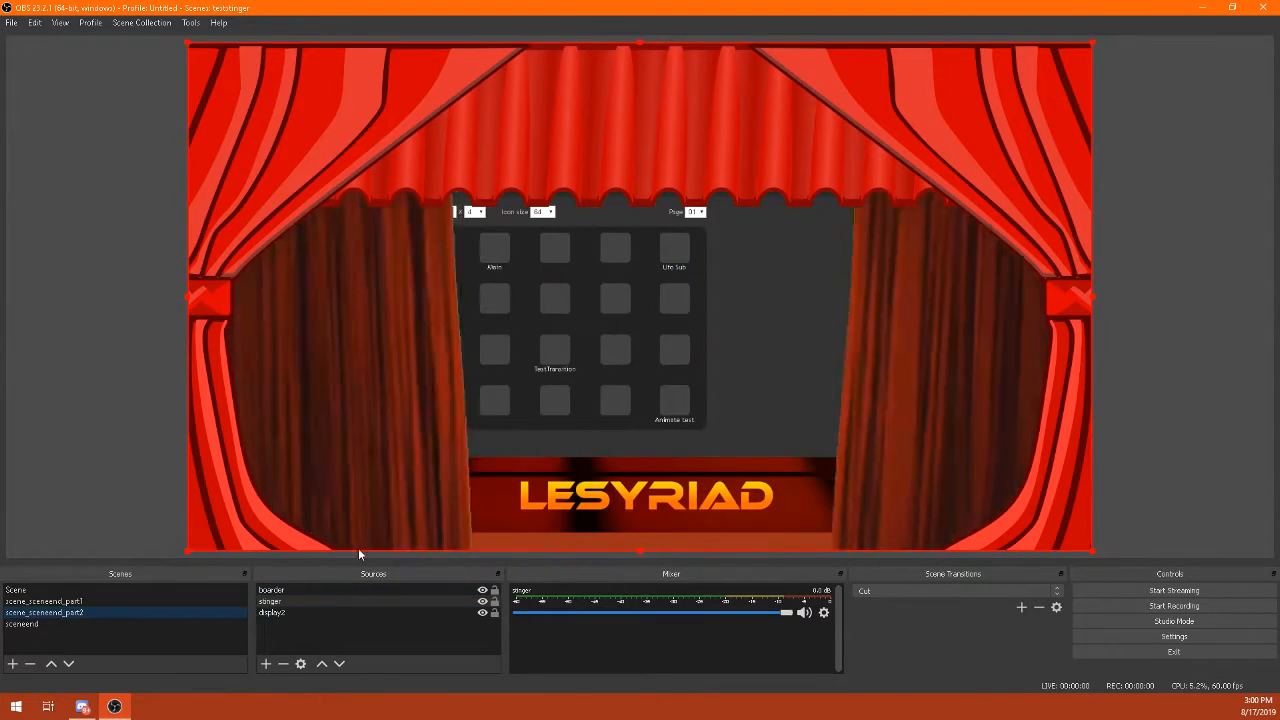
Copy the stinger source from scene_sceneend_part2 into scene_sceneend_part1 and place it beneath the boarder source
left_click(282, 602)
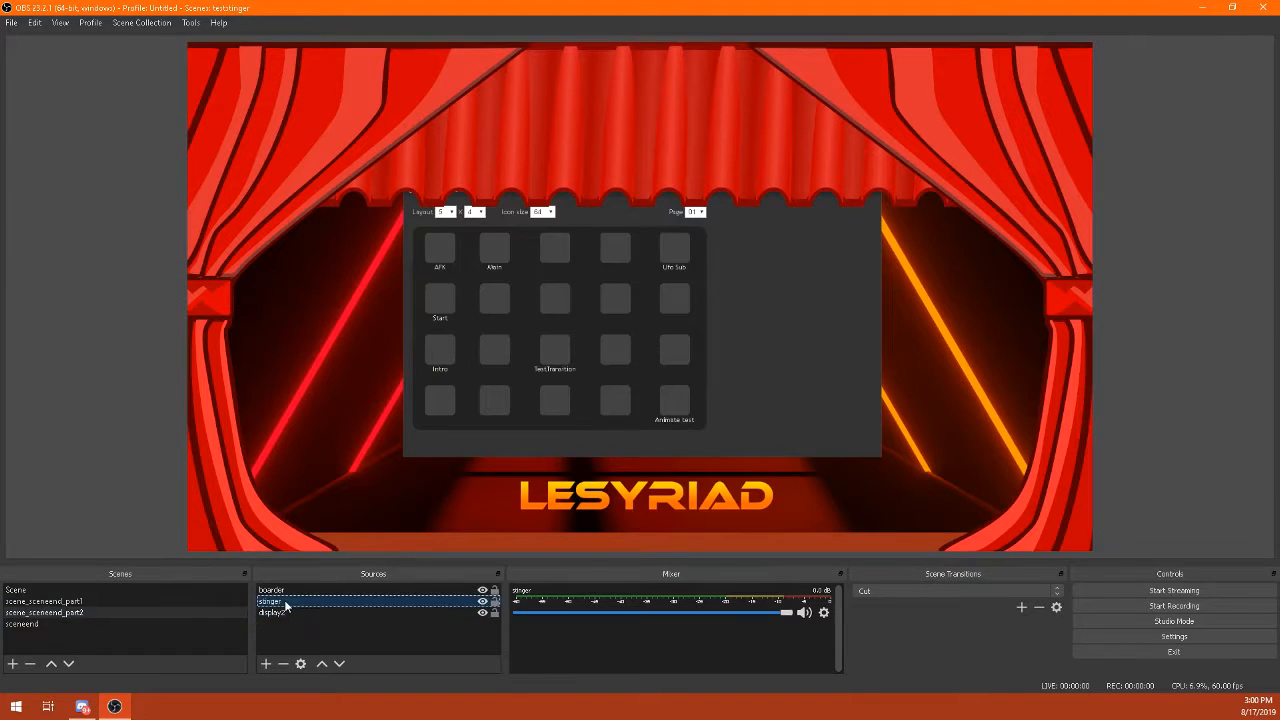
left_click(85, 603)
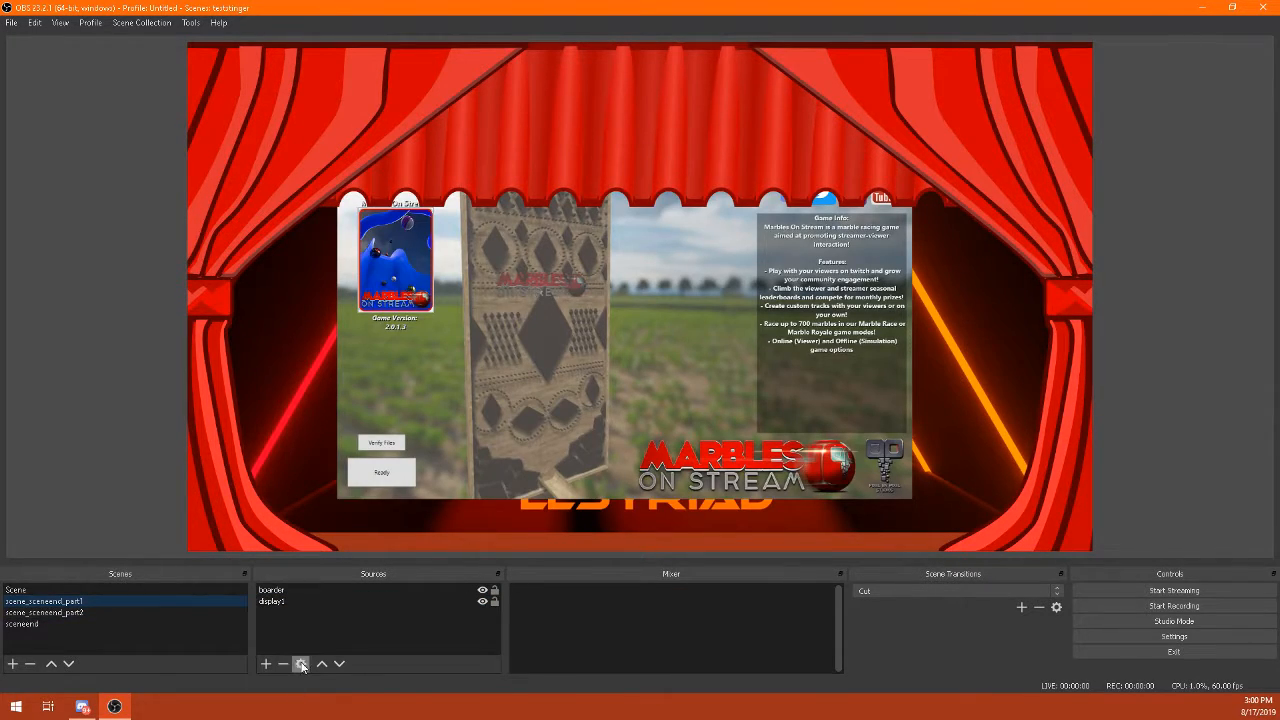
key("ctrl+v")
left_click(340, 665)
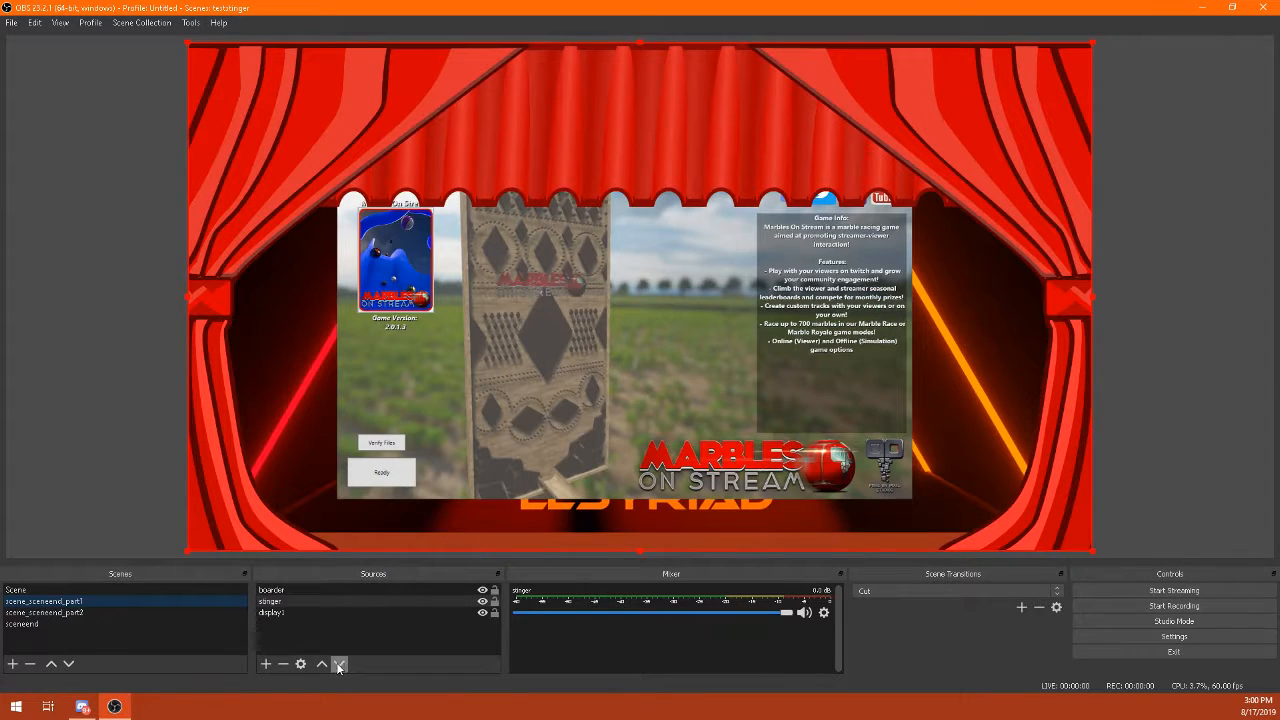
Step manually through Scene, scene_sceneend_part1, scene_sceneend_part2 and sceneend to preview the transition order
left_click(45, 592)
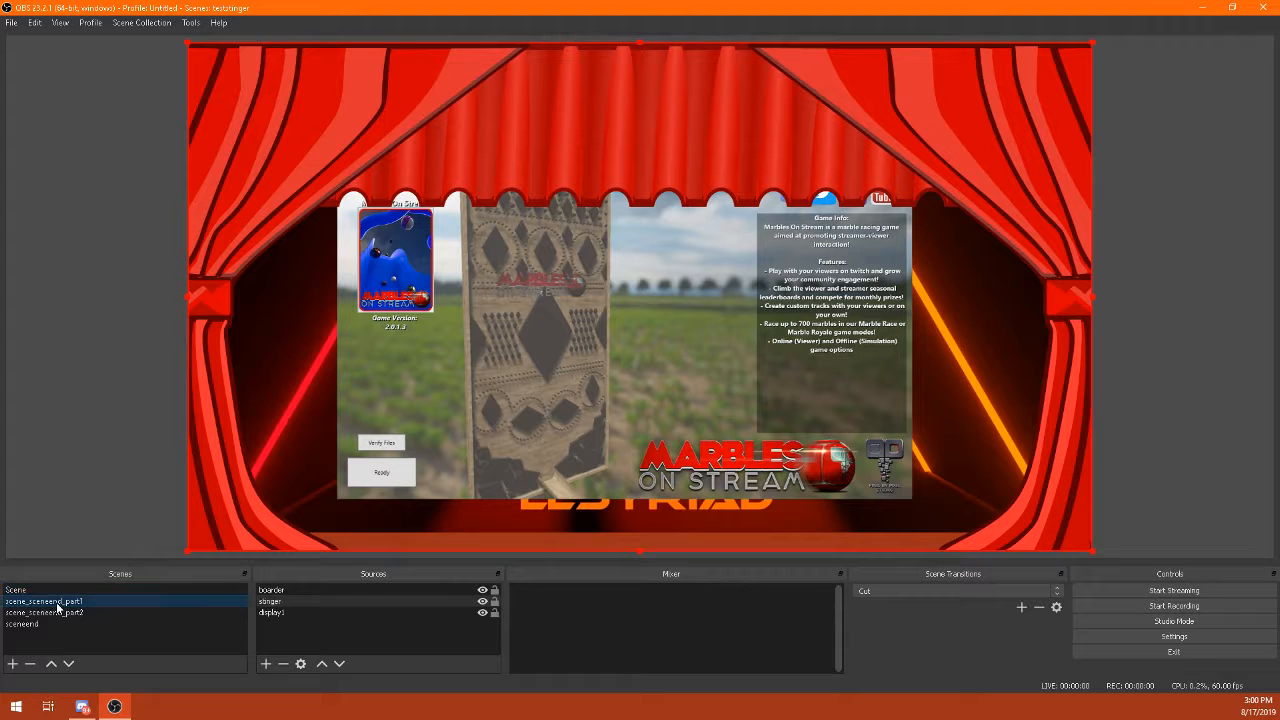
left_click(58, 602)
left_click(62, 613)
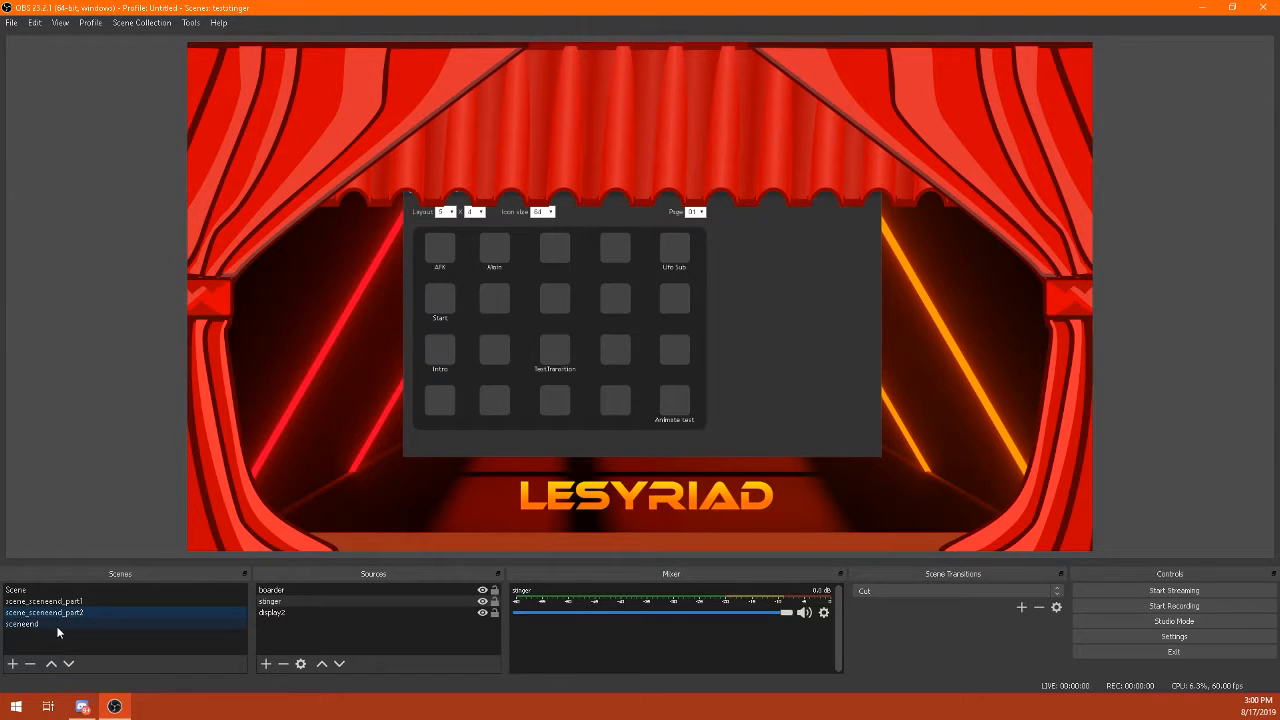
left_click(58, 624)
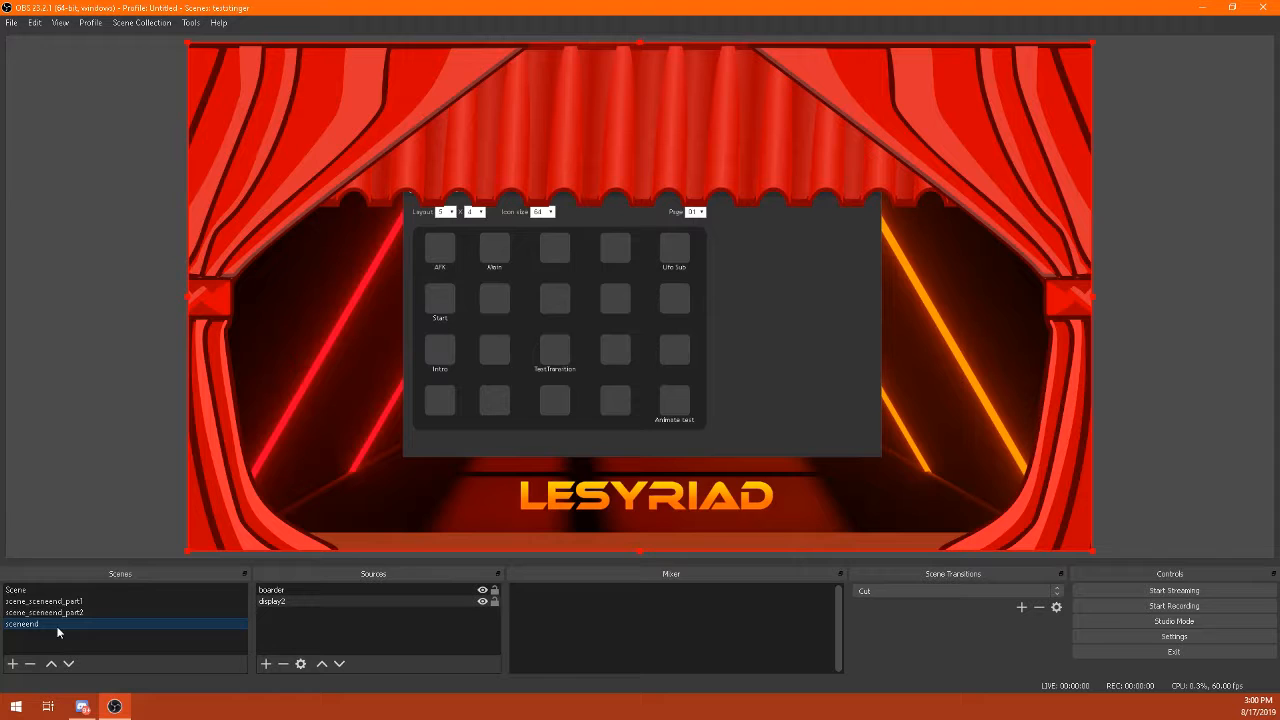
Add an Advanced Scene Switcher sequence from scene_sceneend_part1 to scene_sceneend_part2 after 2 seconds using Cut
left_click(171, 25)
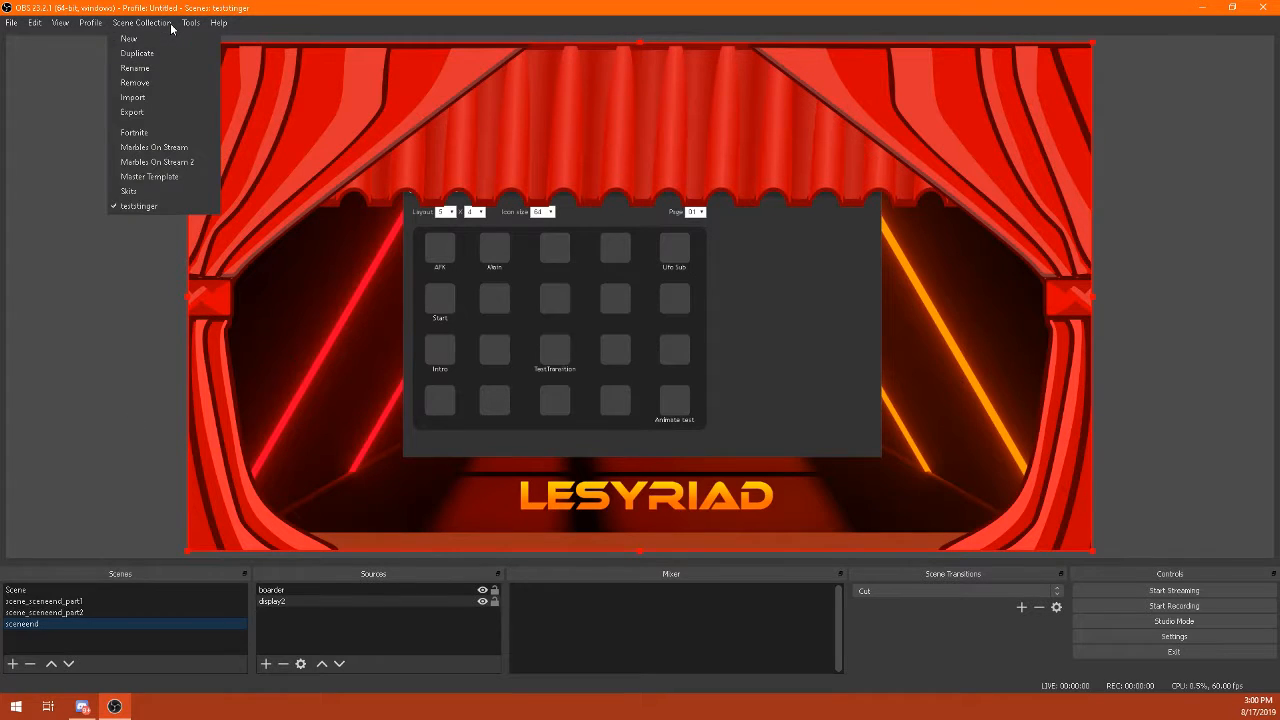
mouse_move(190, 22)
left_click(232, 53)
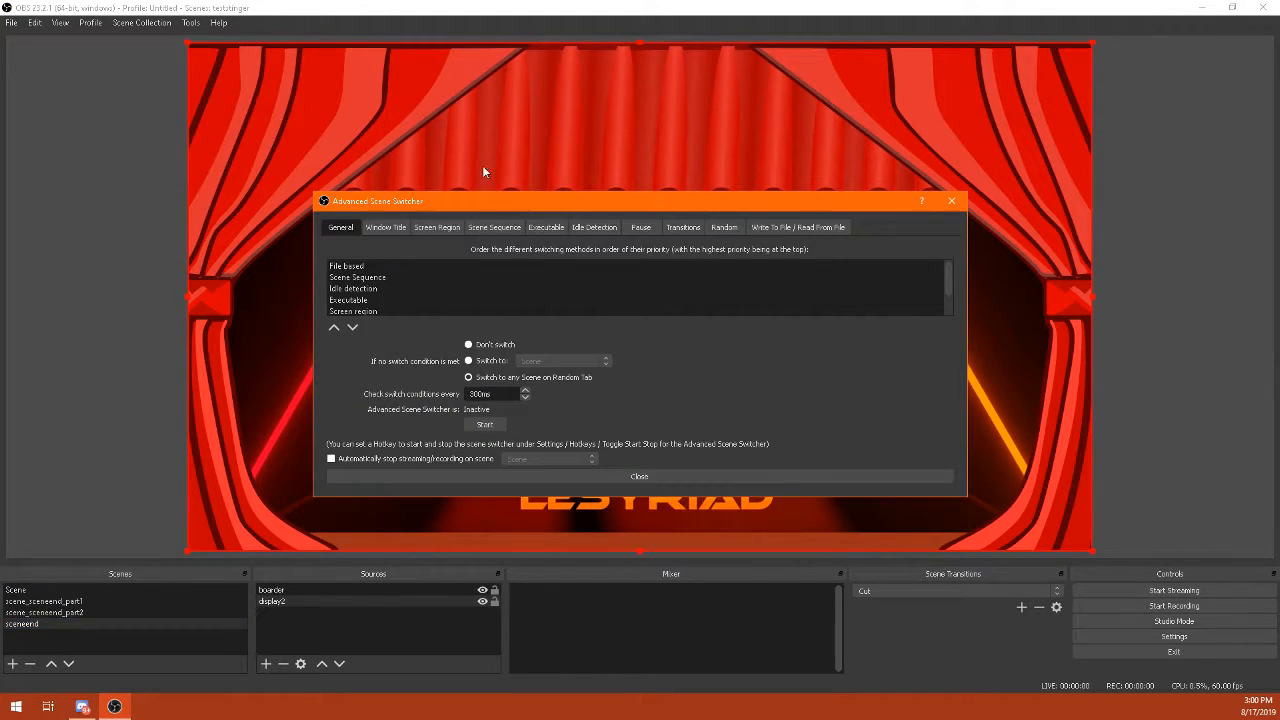
left_click(478, 228)
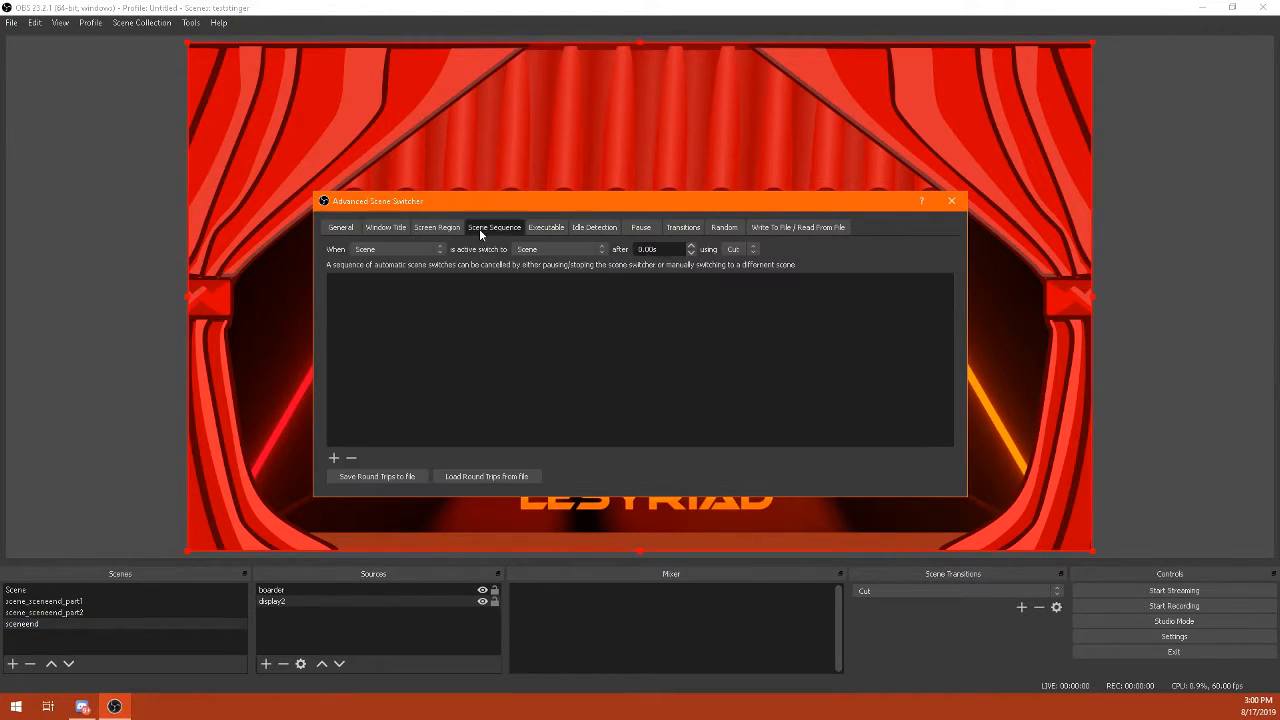
left_click(428, 250)
left_click(388, 266)
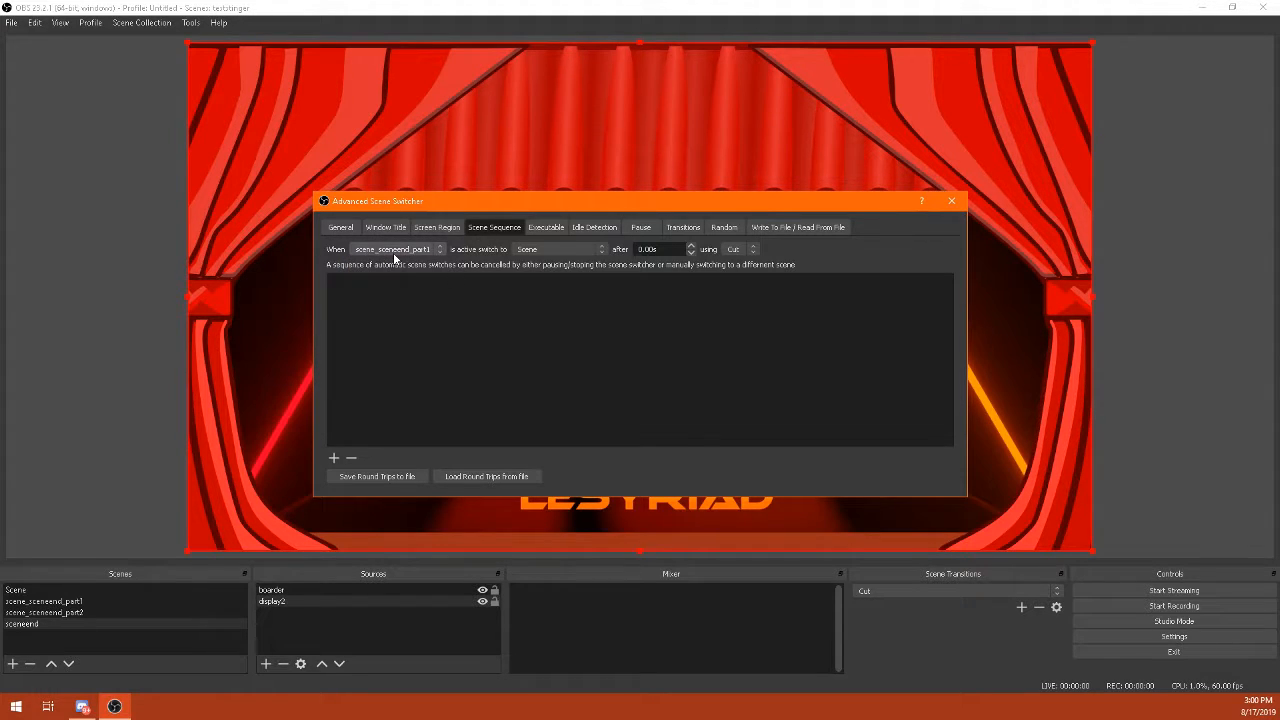
left_click(509, 250)
left_click(550, 281)
left_click(690, 247)
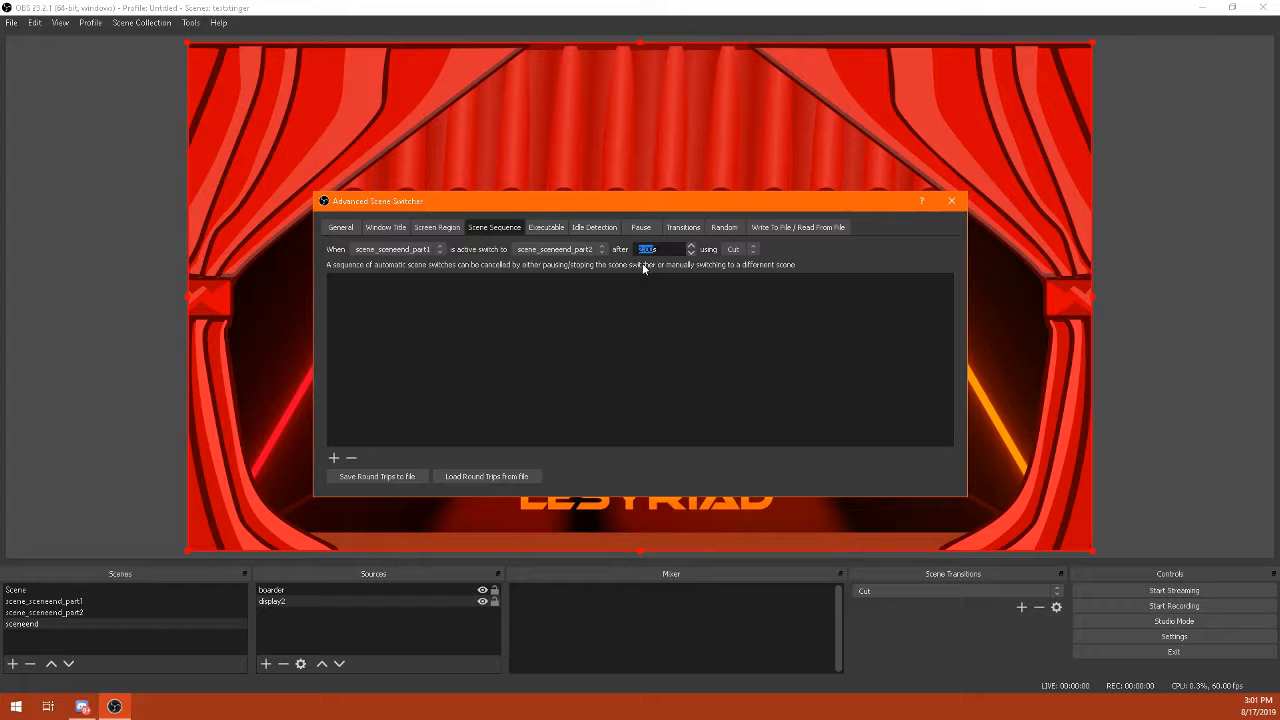
left_click(333, 456)
Add a scene sequence from scene_sceneend_part2 to sceneend after 2 seconds using Cut, and close the scene switcher
left_click(392, 249)
left_click(421, 276)
left_click(579, 251)
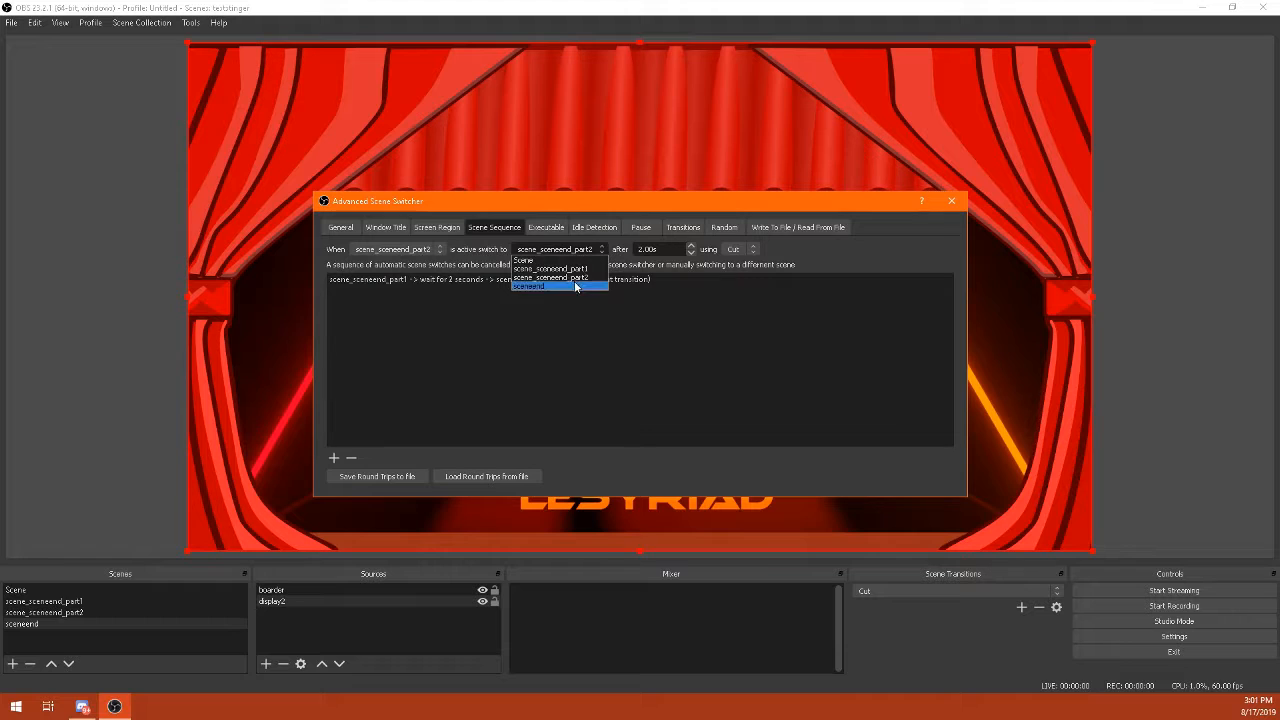
left_click(580, 287)
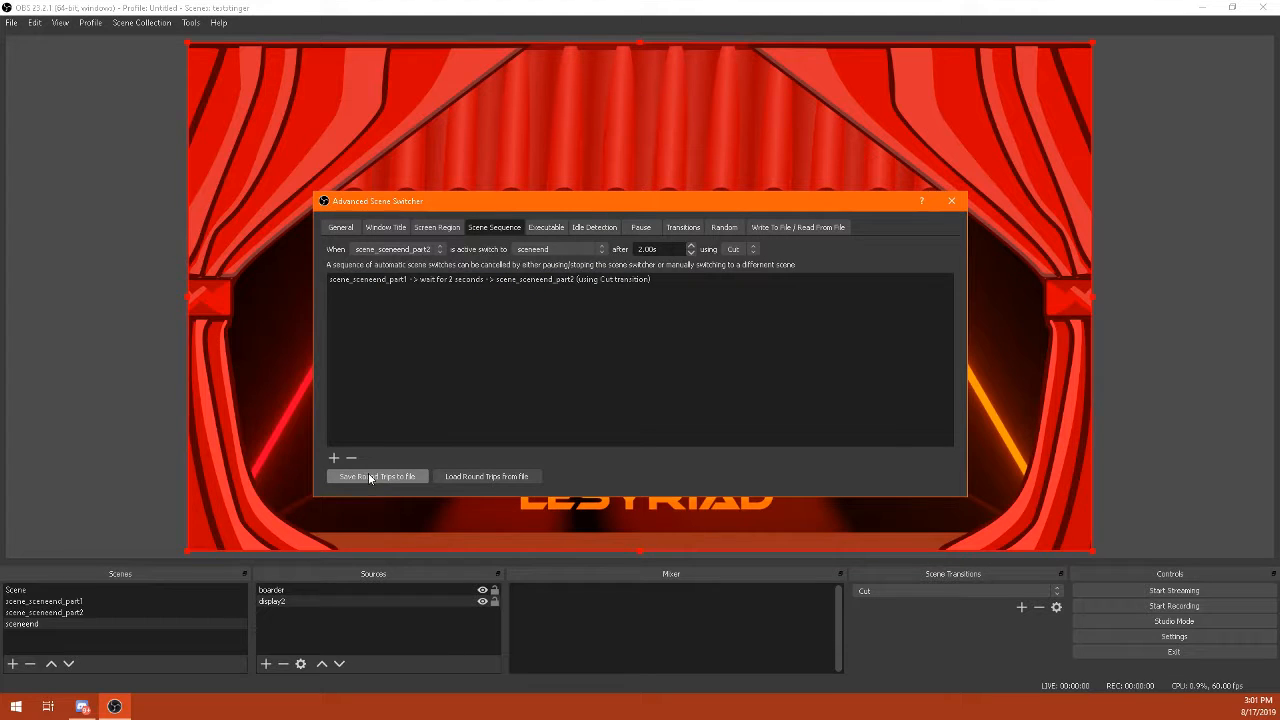
left_click(340, 457)
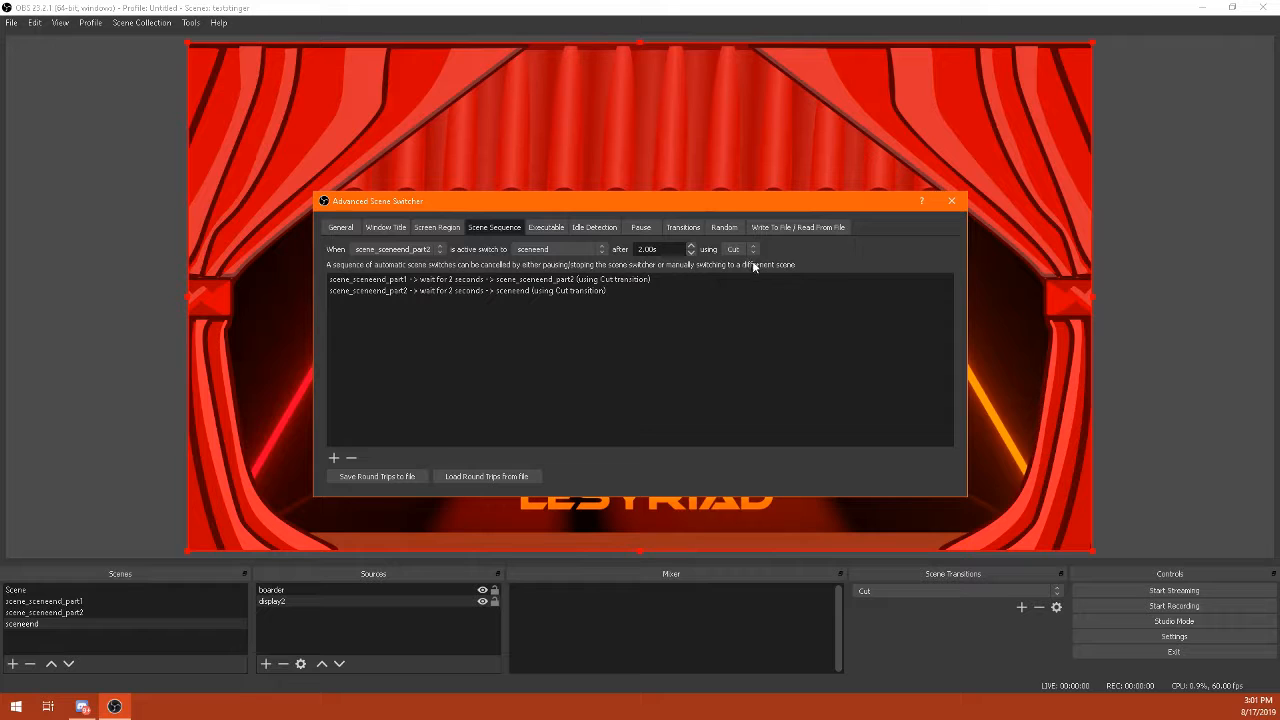
left_click(951, 201)
Switch from Scene to scene_sceneend_part1 to check how the transition starts
left_click(33, 591)
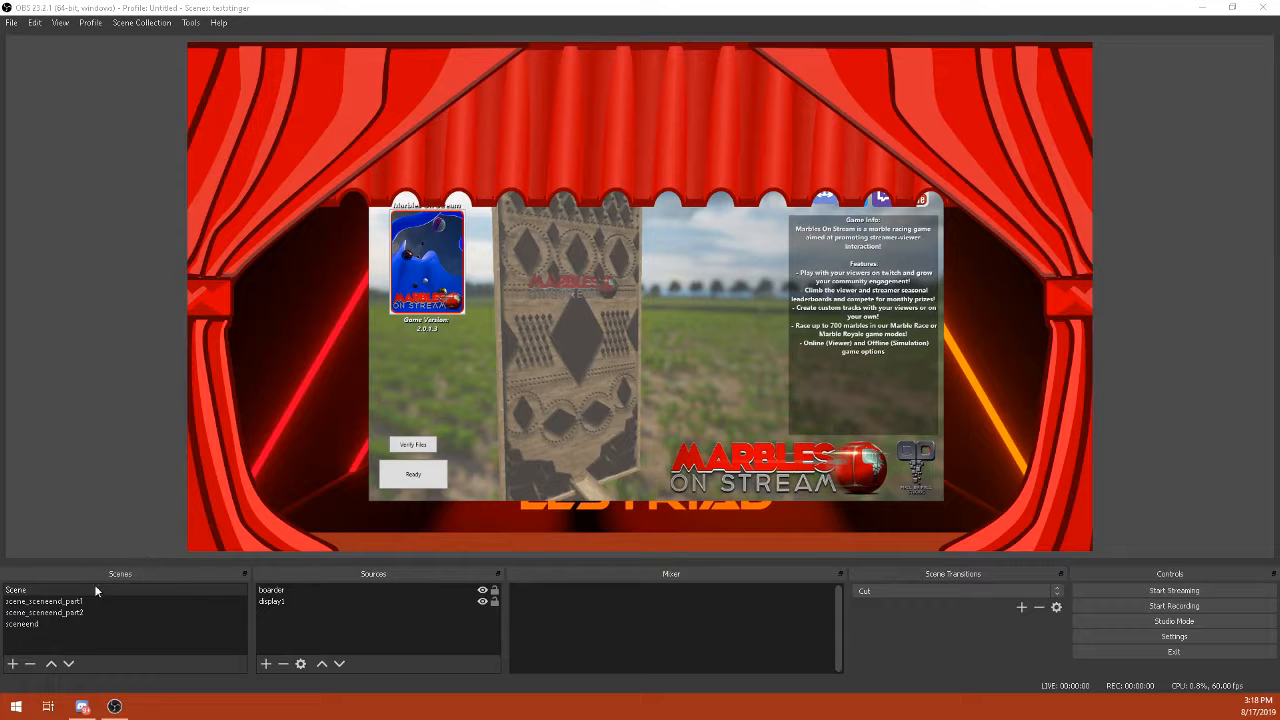
left_click(64, 603)
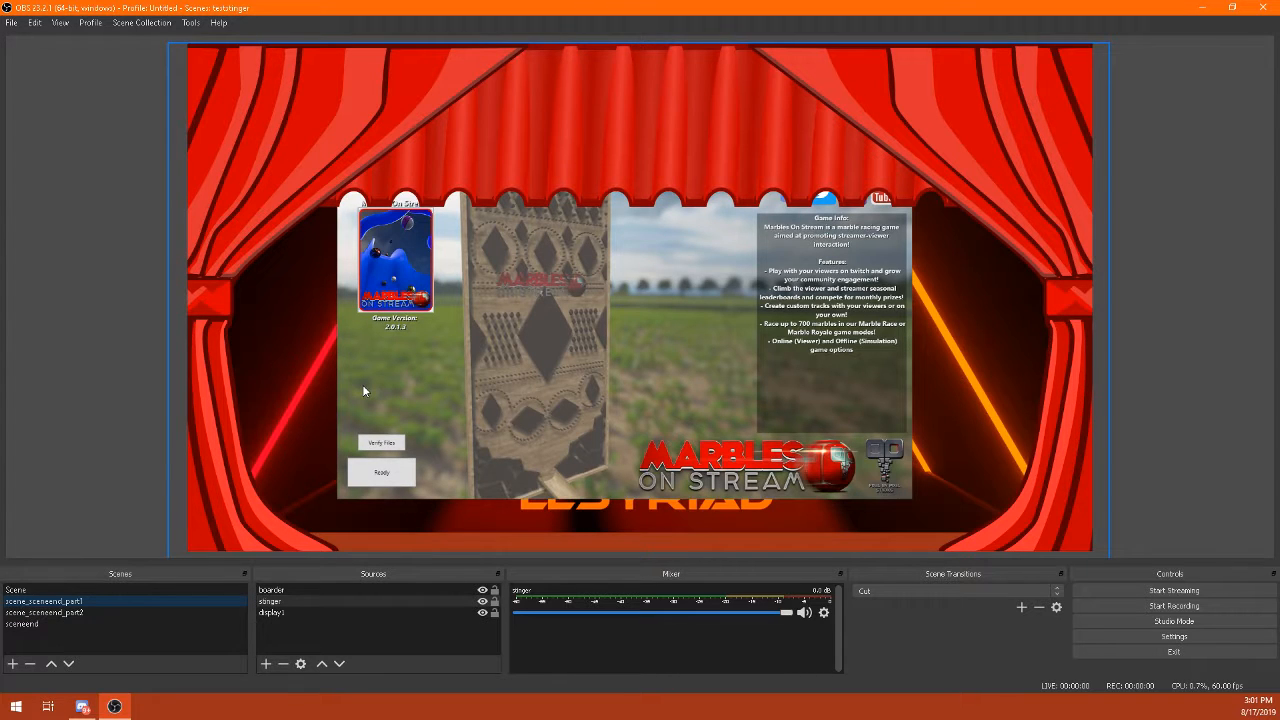
left_click(160, 534)
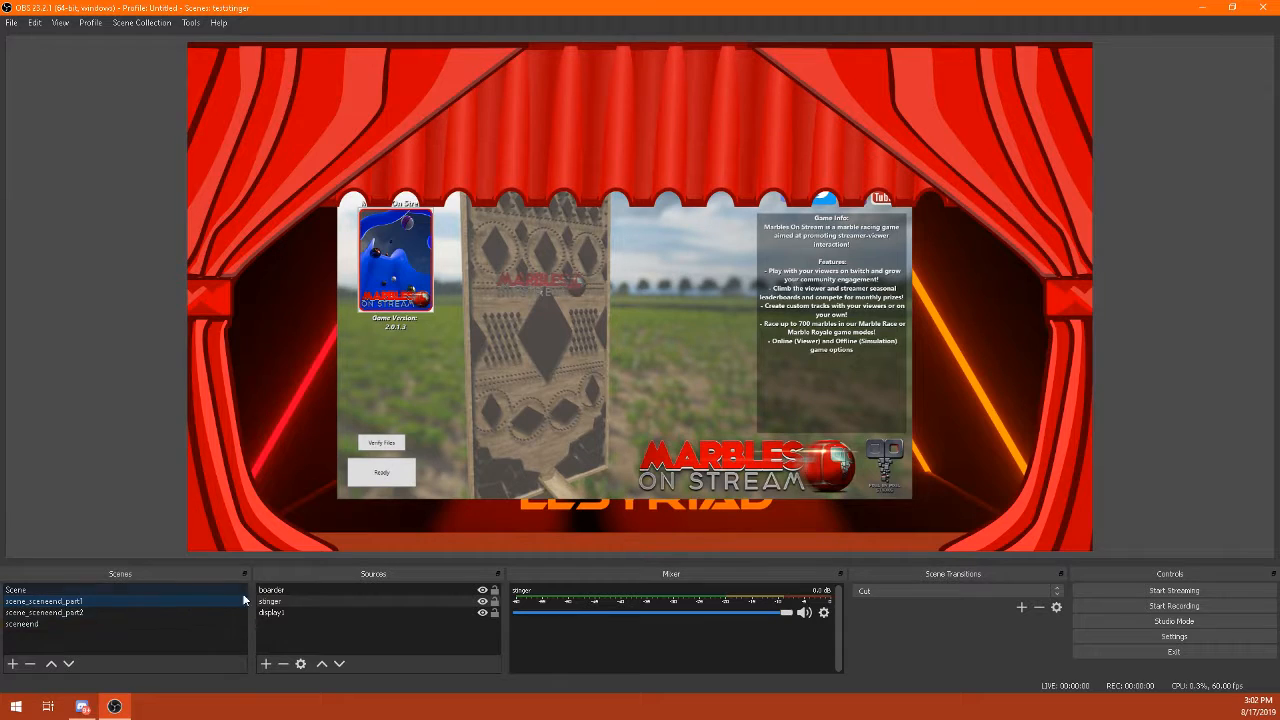
Copy the stinger source from scene_sceneend_part1 into Scene, place it beneath the boarder source, and switch to sceneend
left_click(293, 603)
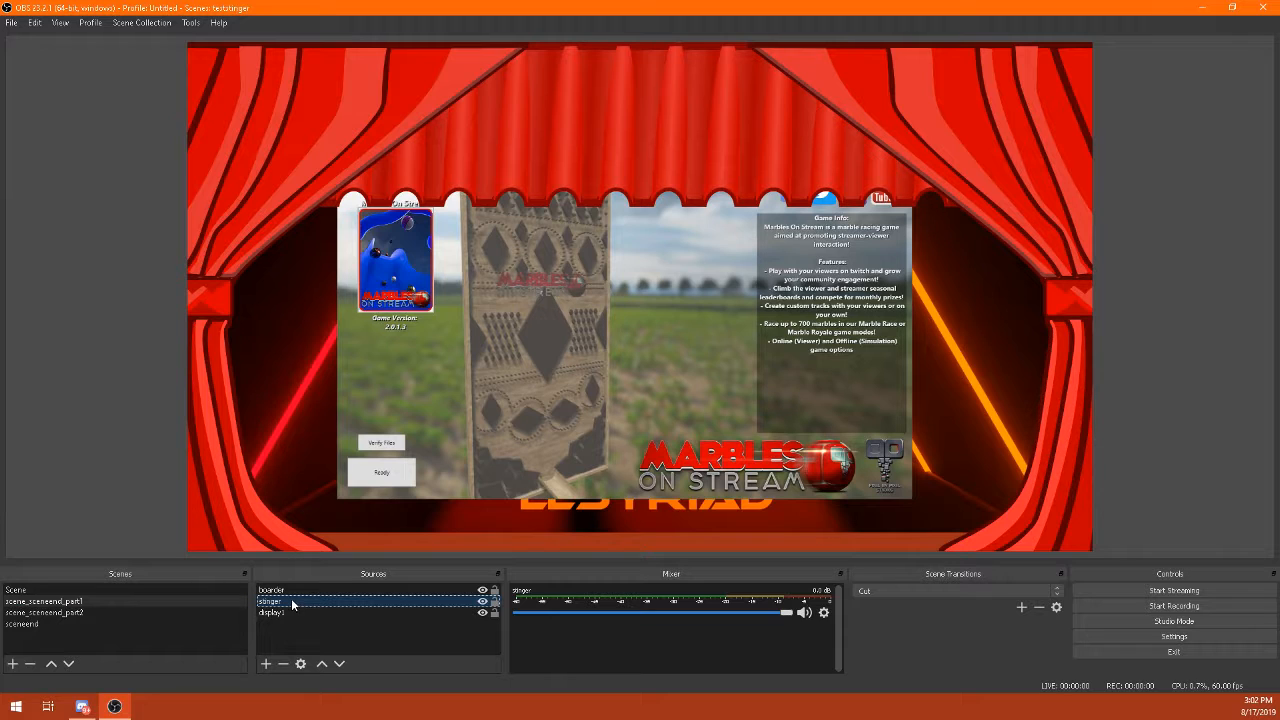
left_click(108, 588)
key("ctrl+v")
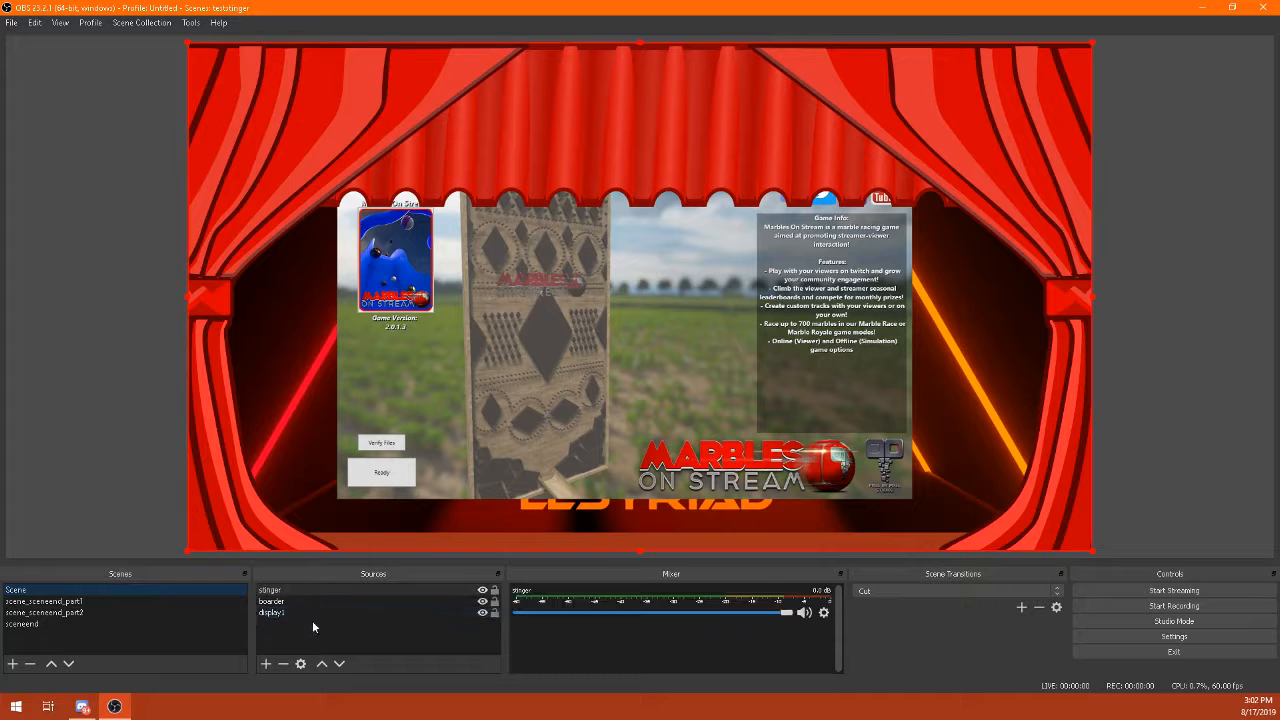
left_click(344, 662)
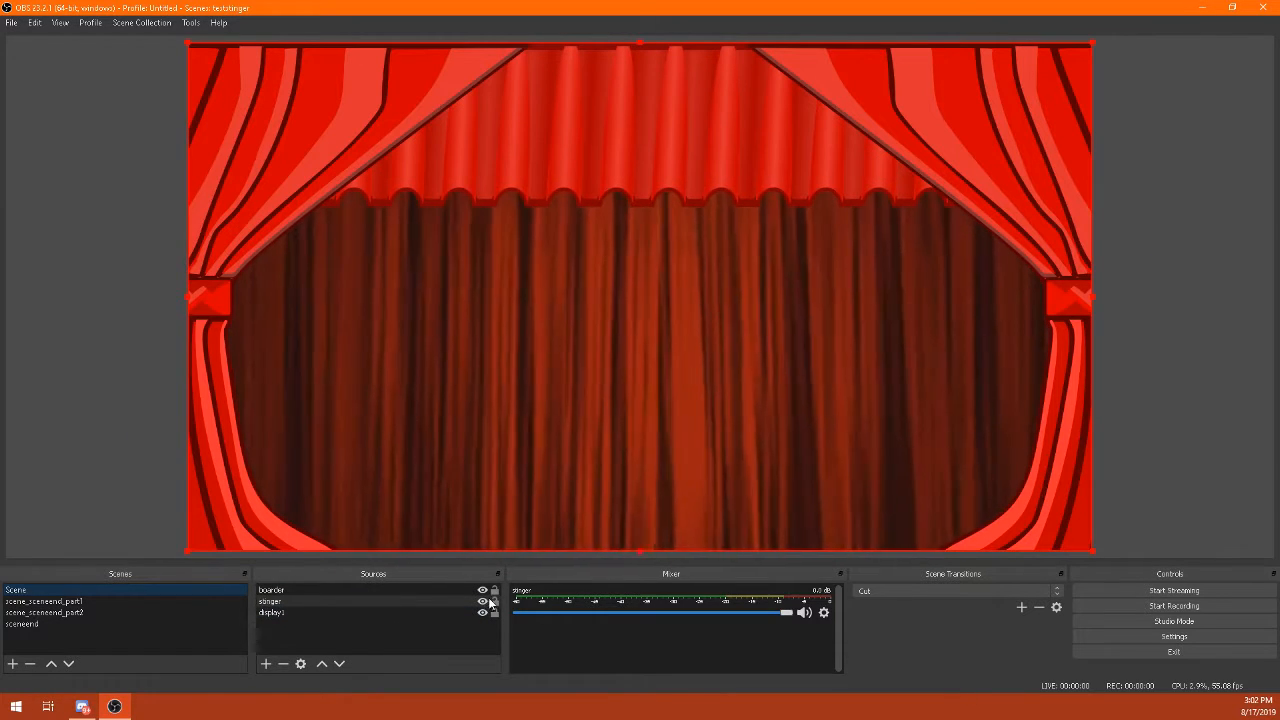
left_click(95, 625)
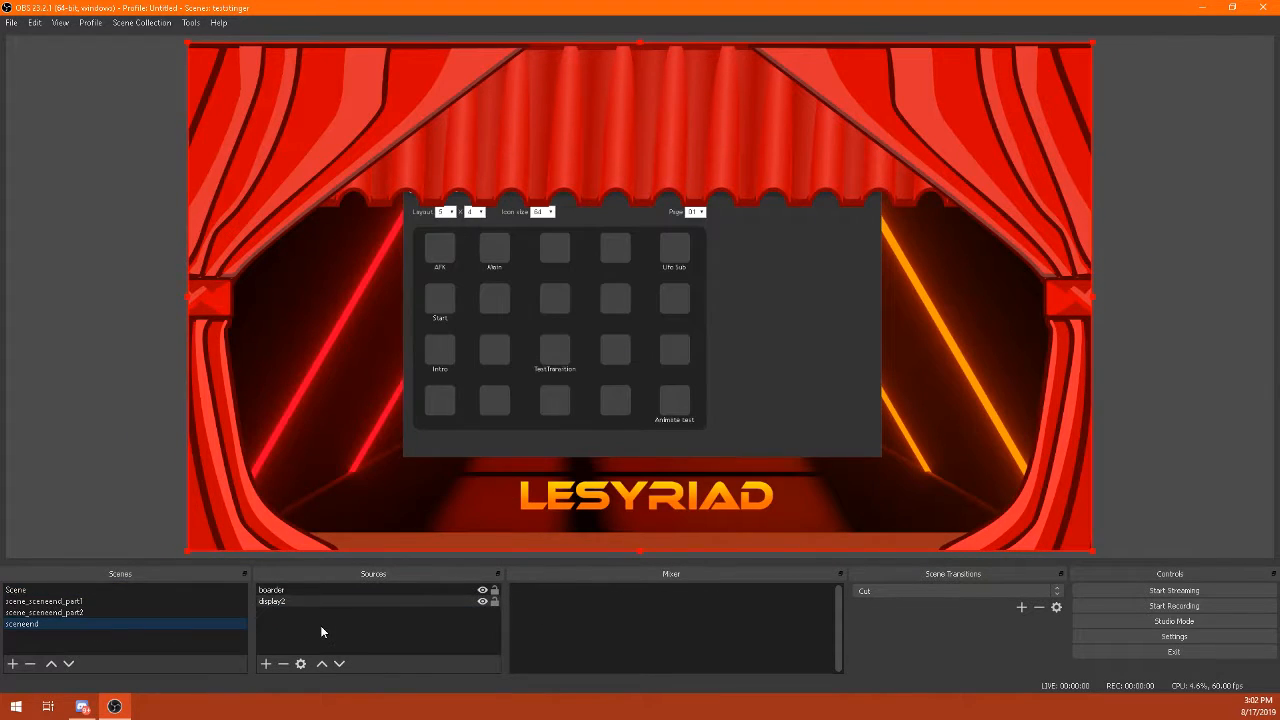
Paste the stinger source into sceneend and place it directly beneath the boarder source
key("ctrl+v")
left_click(340, 662)
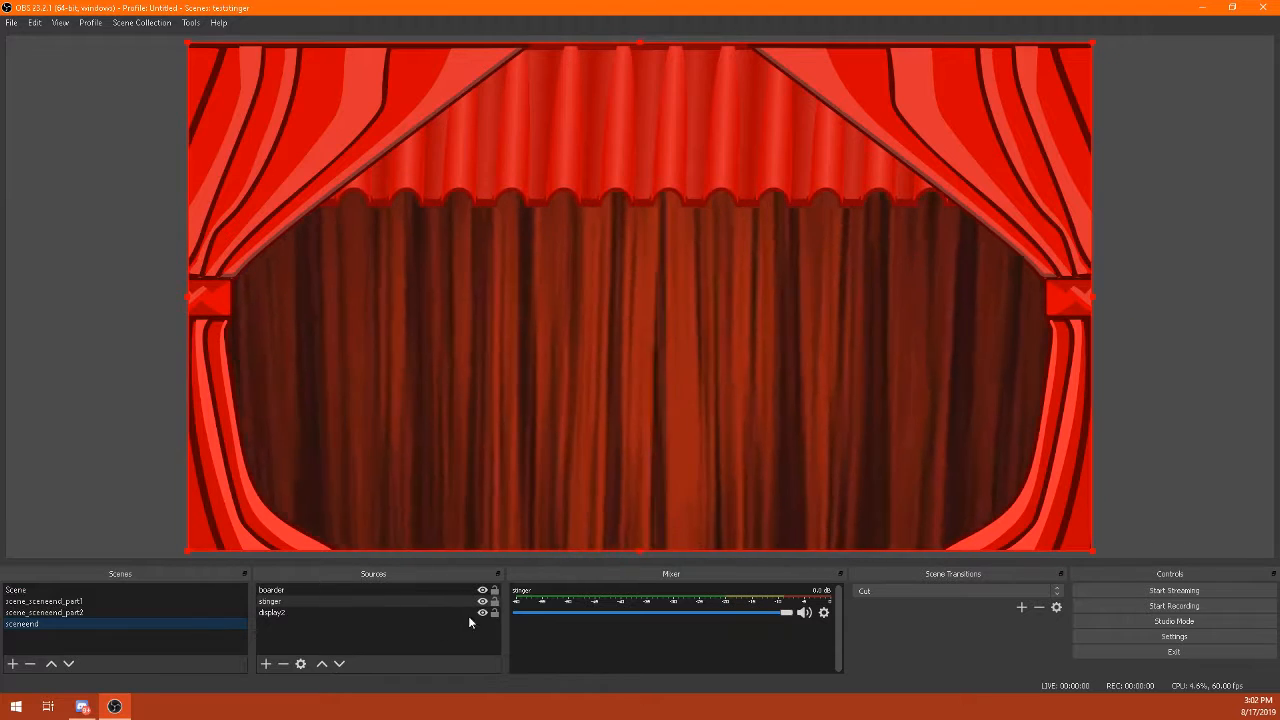
Delete the intermediate scenes scene_sceneend_part1 and scene_sceneend_part2, confirming each removal
left_click(60, 601)
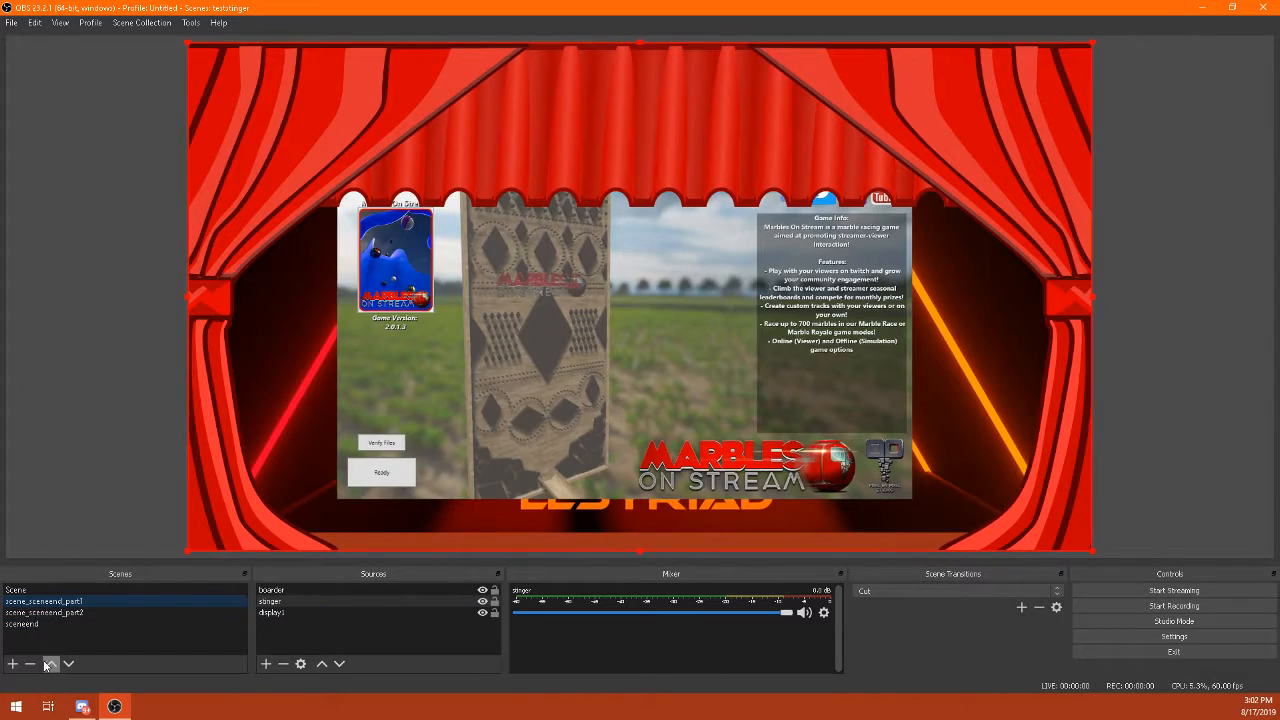
left_click(30, 663)
left_click(699, 369)
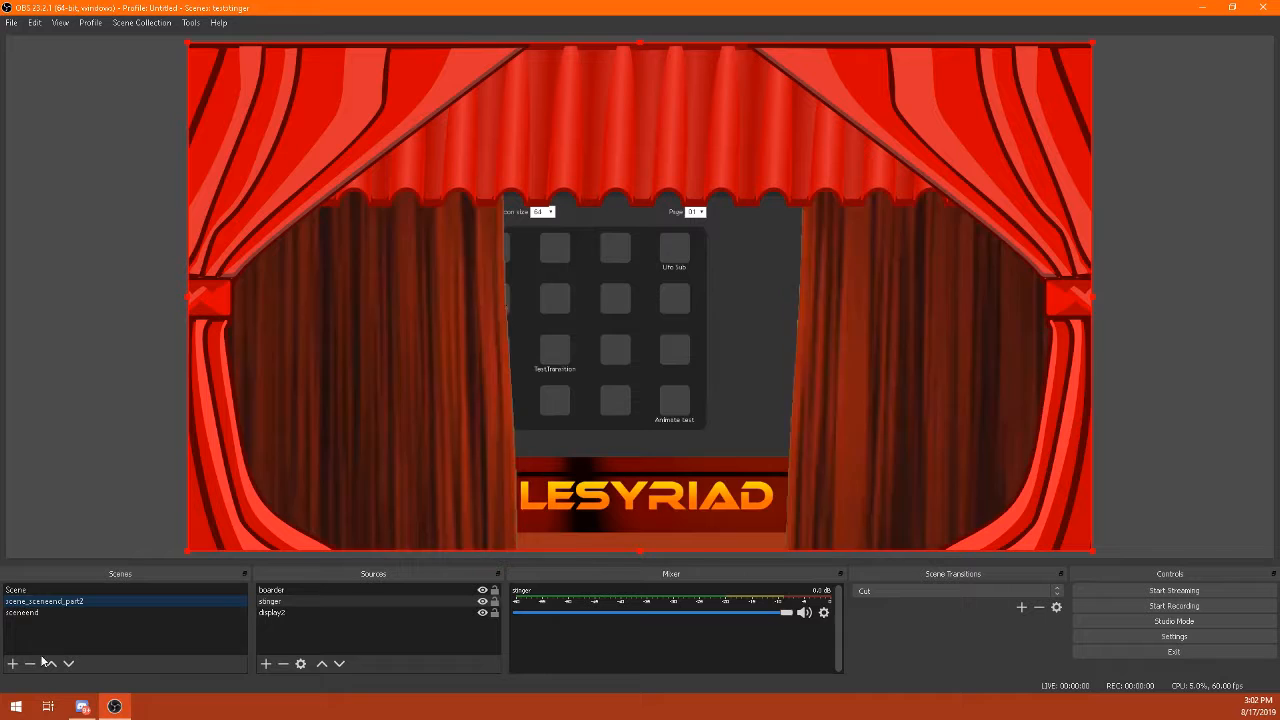
key("Delete")
left_click(698, 369)
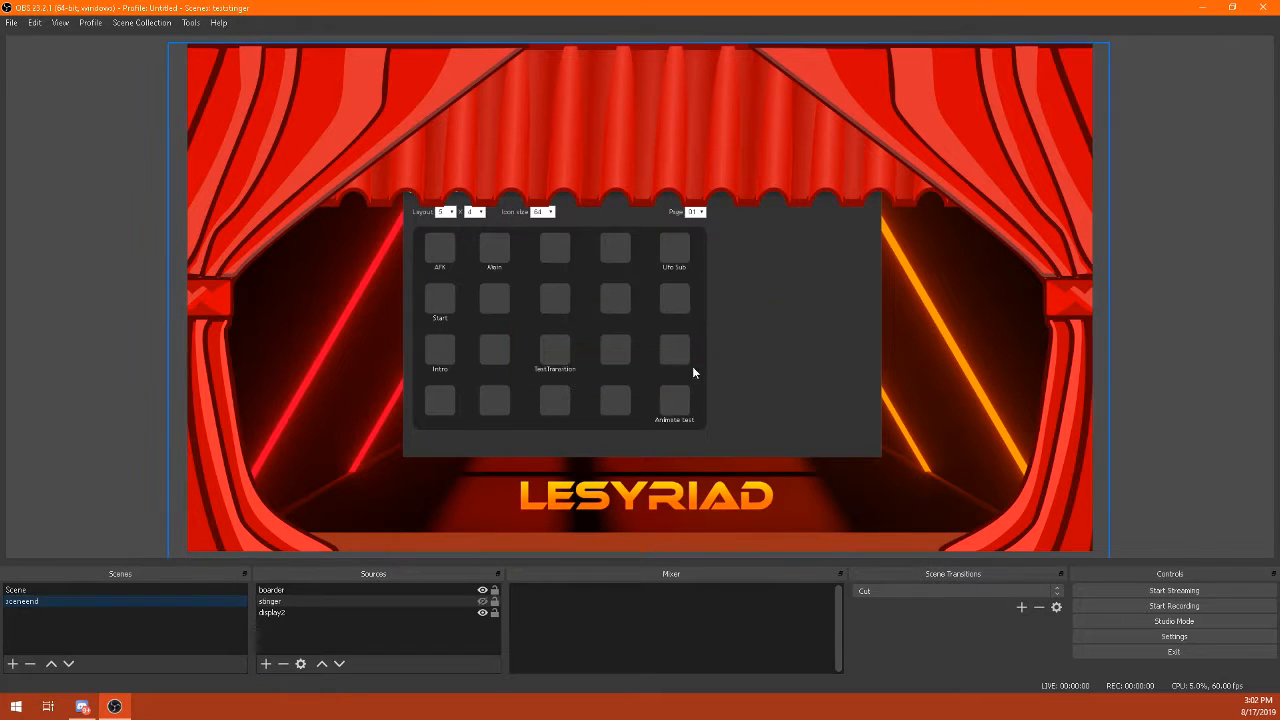
Check the scene sequences in the Advanced Scene Switcher for leftover entries and close it
left_click(191, 23)
left_click(214, 59)
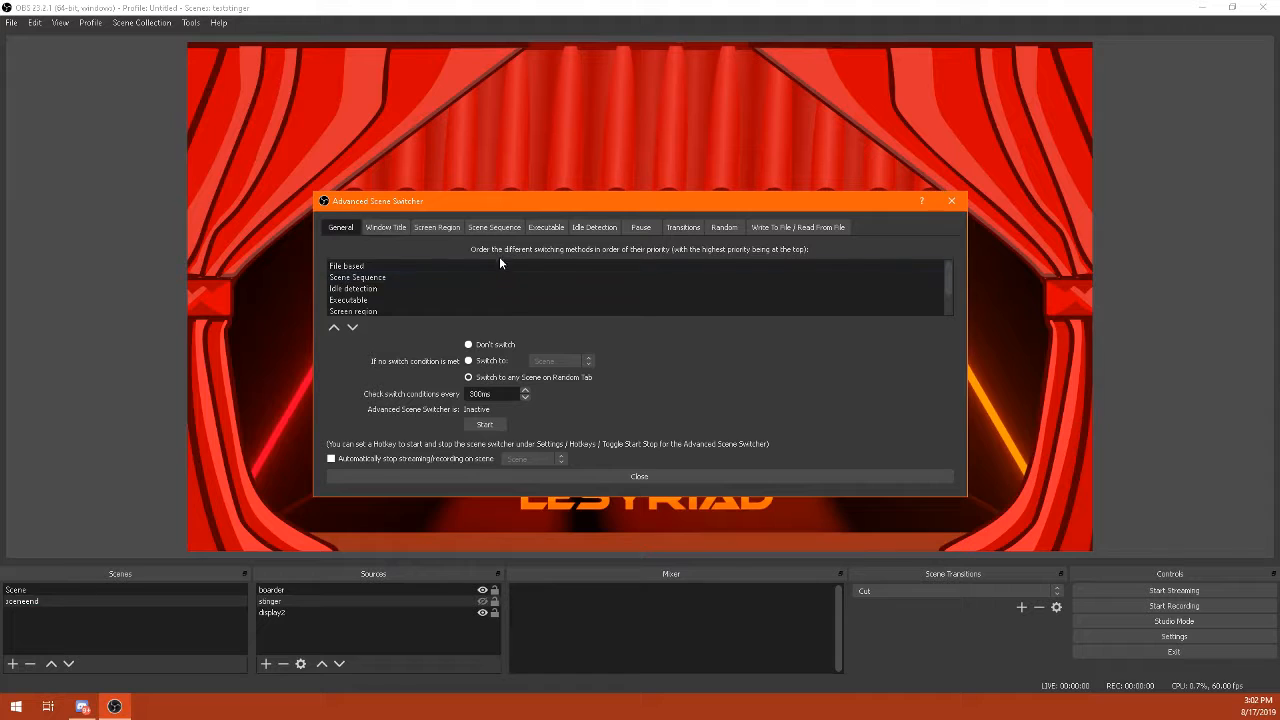
left_click(494, 227)
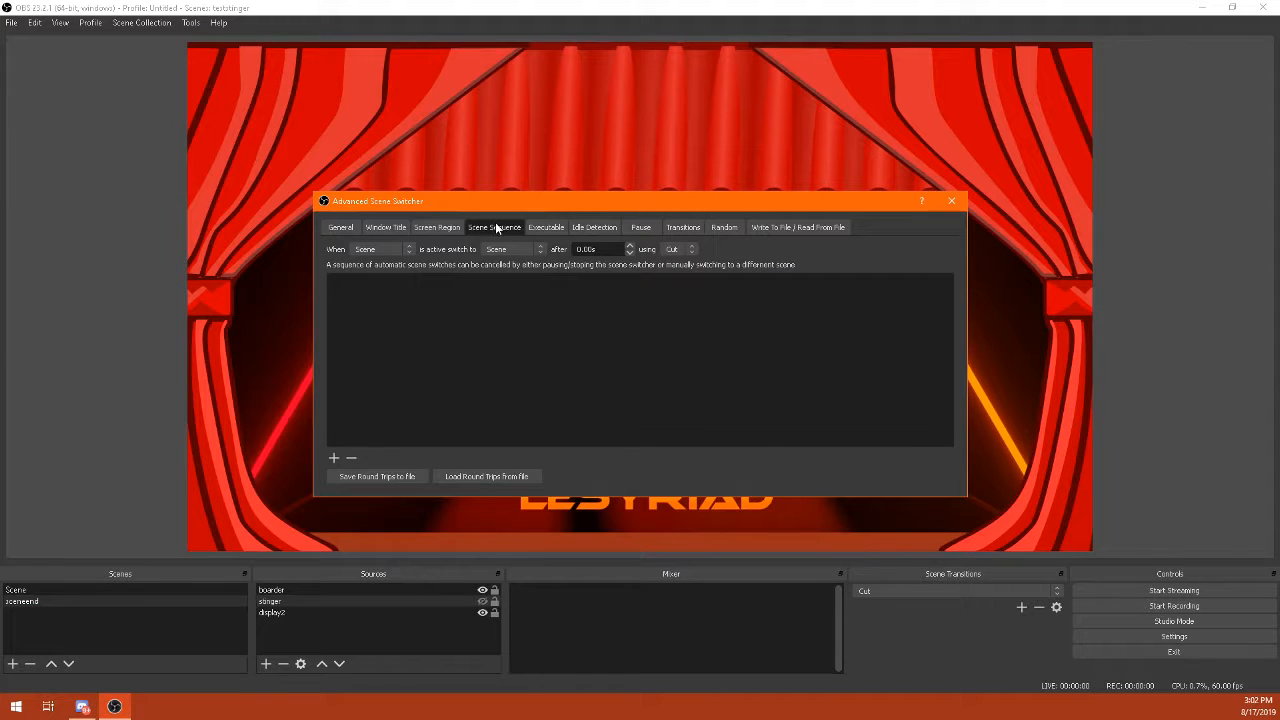
left_click(951, 200)
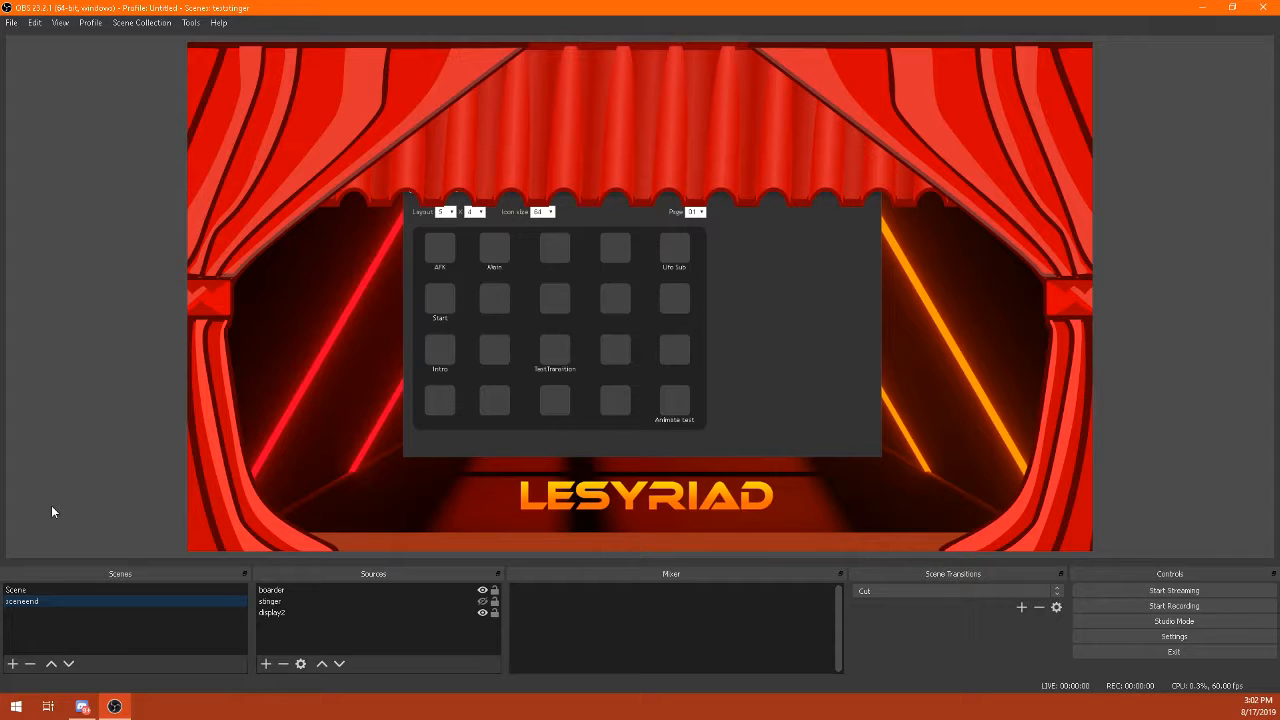
Compare Scene and sceneend by switching between them, ending on Scene
left_click(46, 590)
left_click(46, 600)
left_click(46, 589)
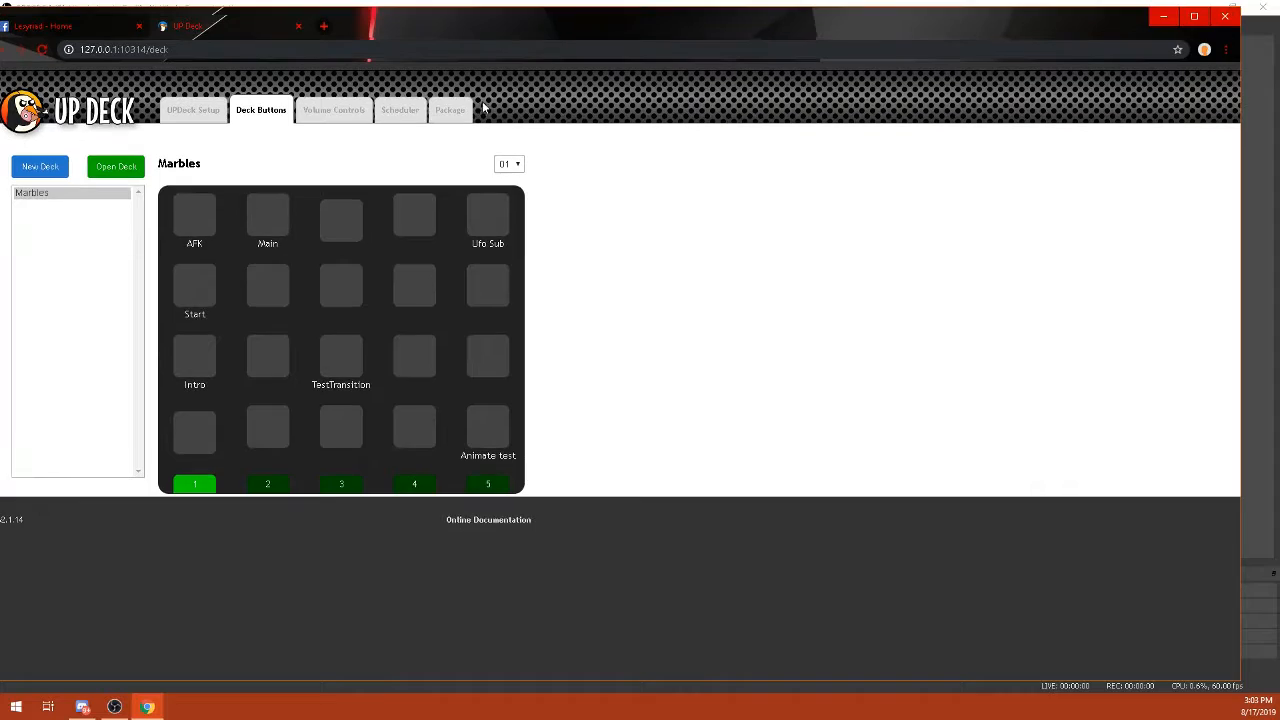
In UP Deck, open the TestTransition button and examine its commands for stinger visibility, the scene switch and their delays
left_click(380, 382)
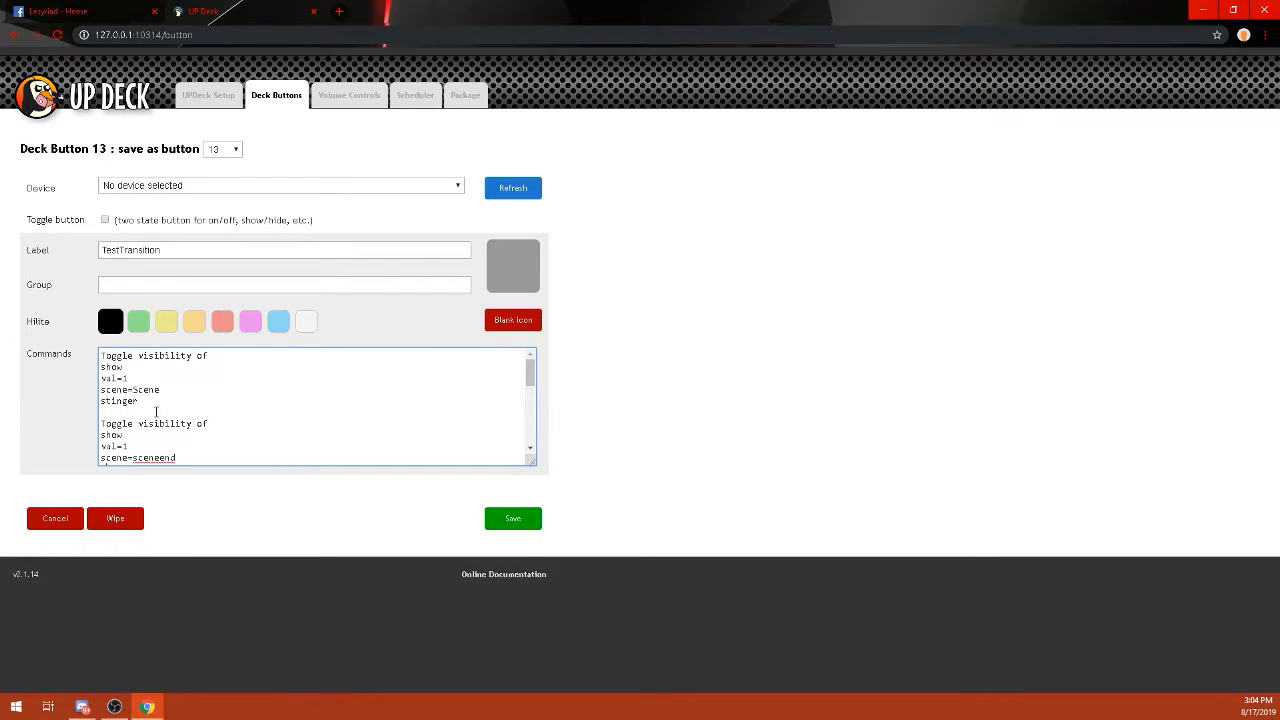
scroll(230, 429, "down", 2)
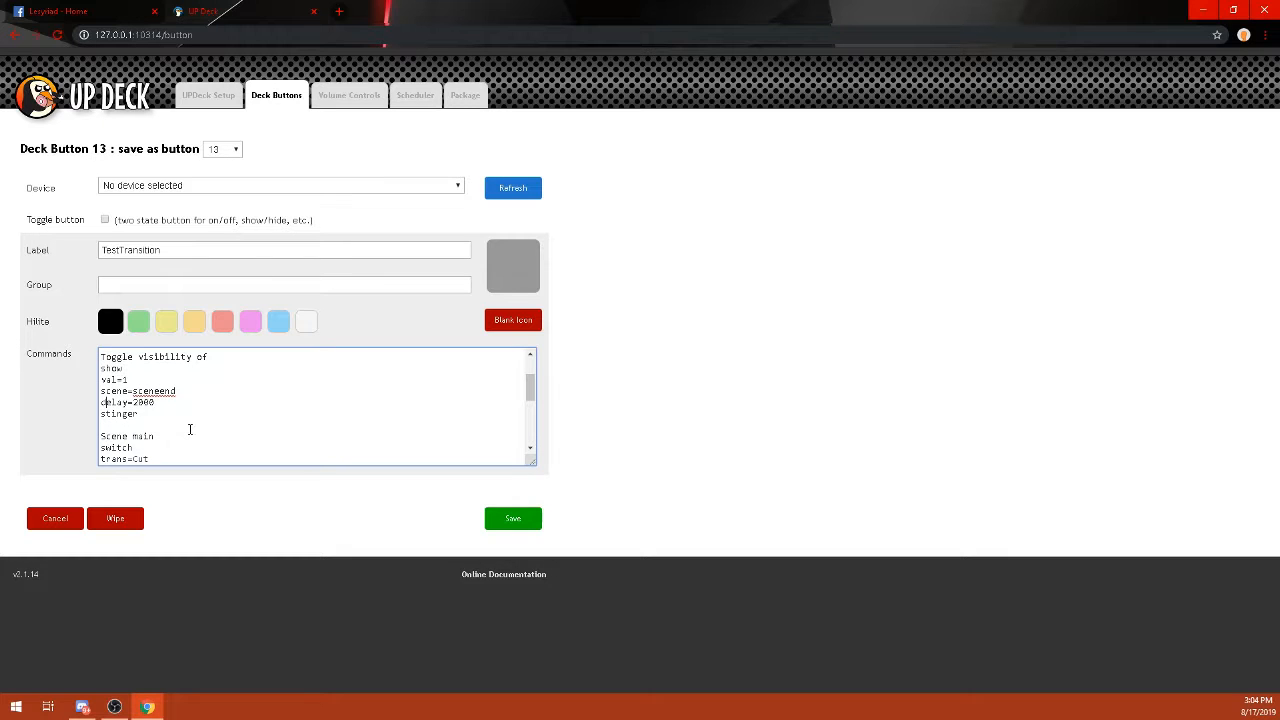
scroll(220, 450, "down", 2)
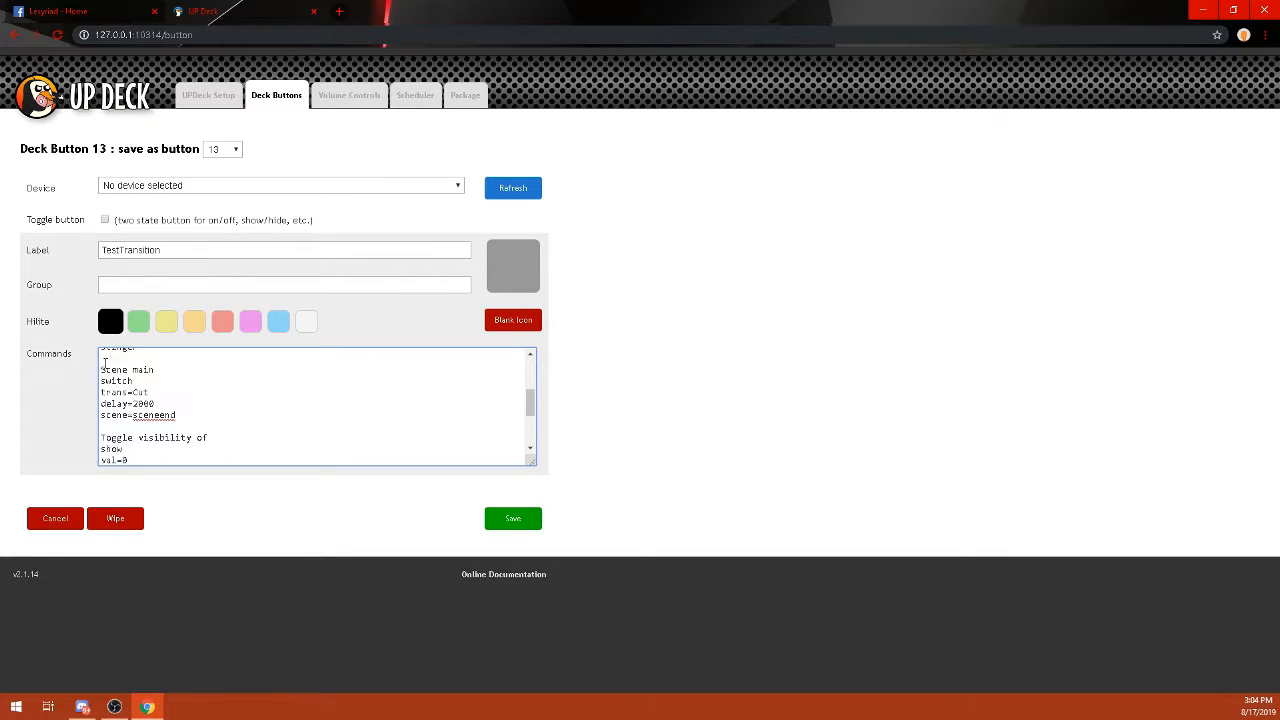
left_click_drag(101, 370, 226, 417)
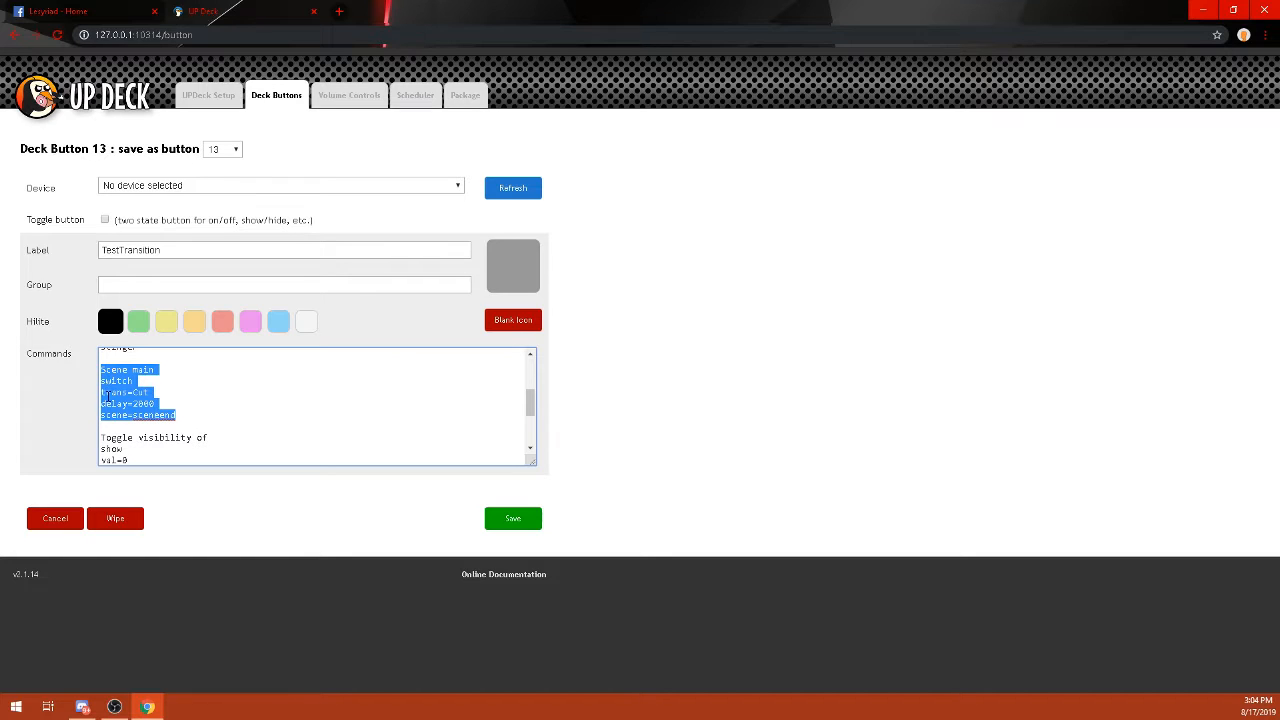
left_click(133, 404)
left_click_drag(105, 404, 157, 404)
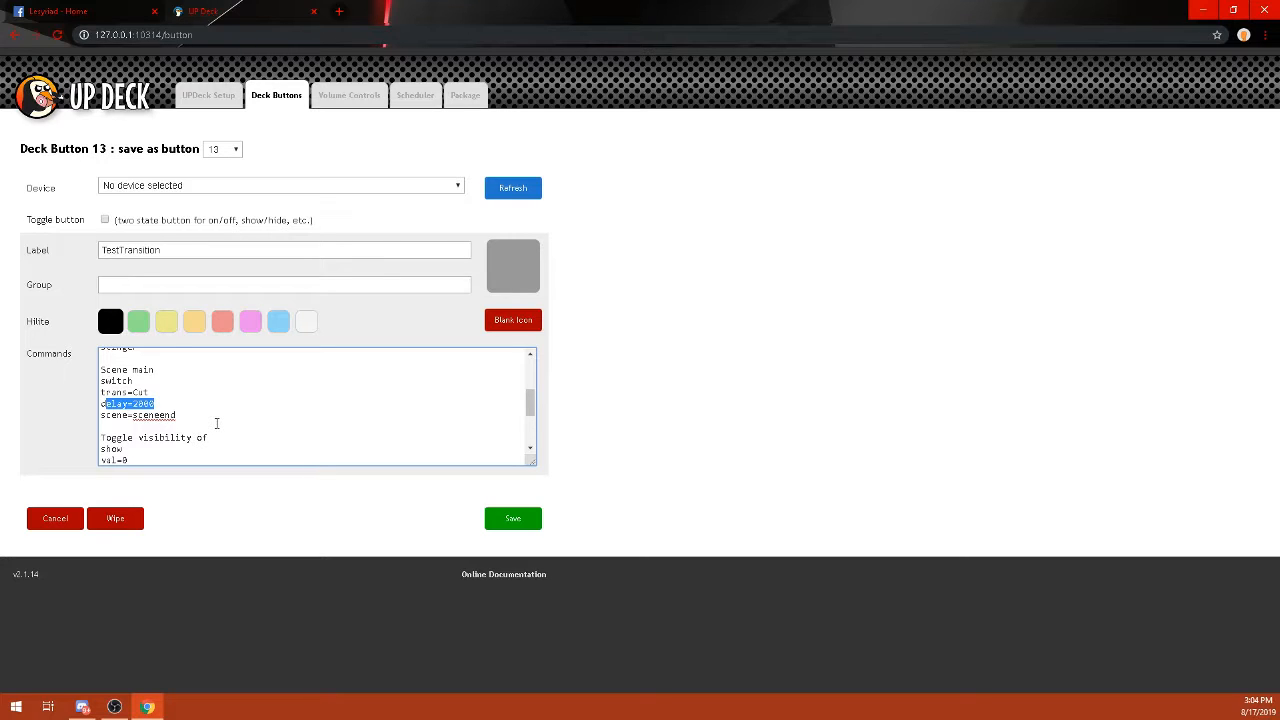
scroll(210, 422, "down", 1)
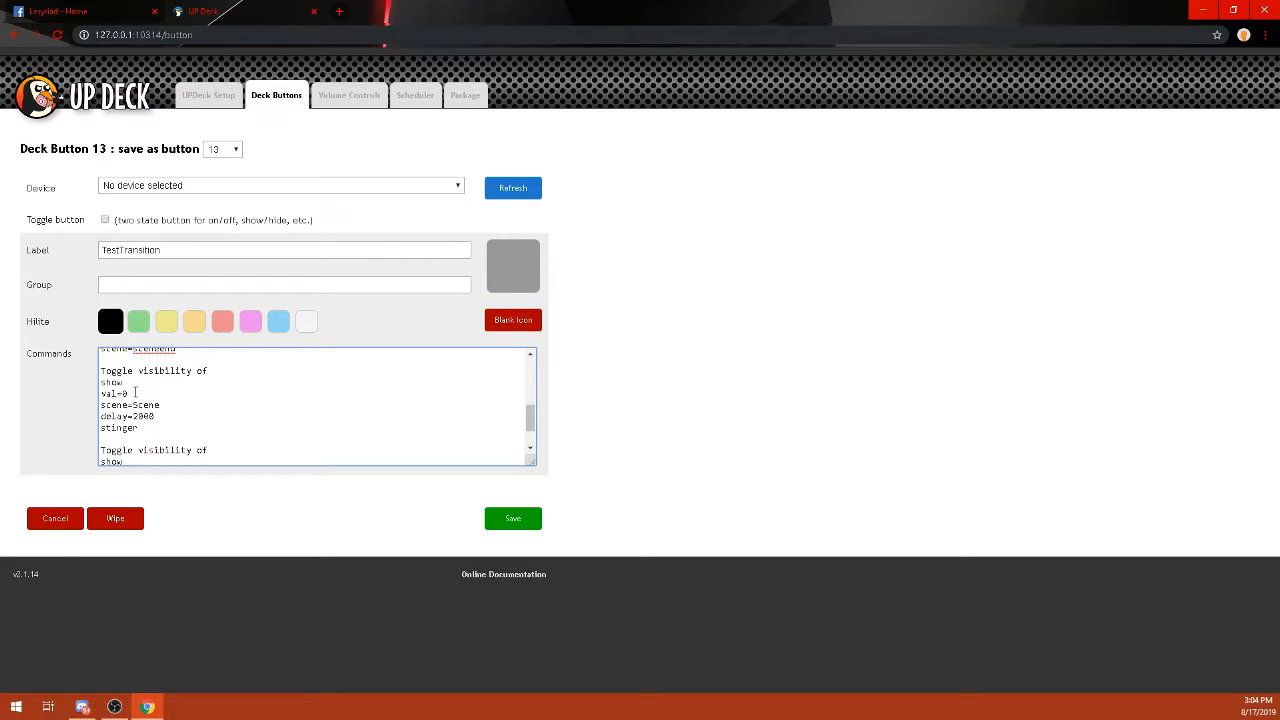
left_click_drag(105, 371, 188, 428)
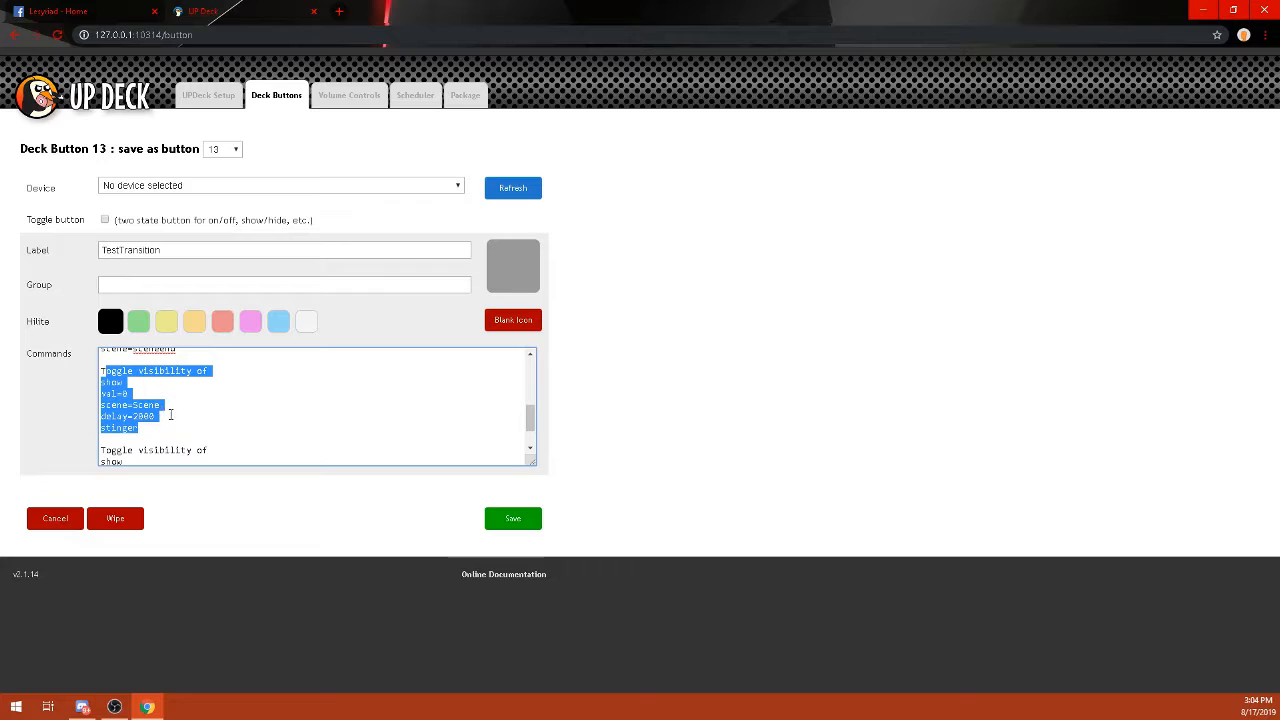
scroll(172, 414, "down", 1)
left_click_drag(130, 402, 197, 464)
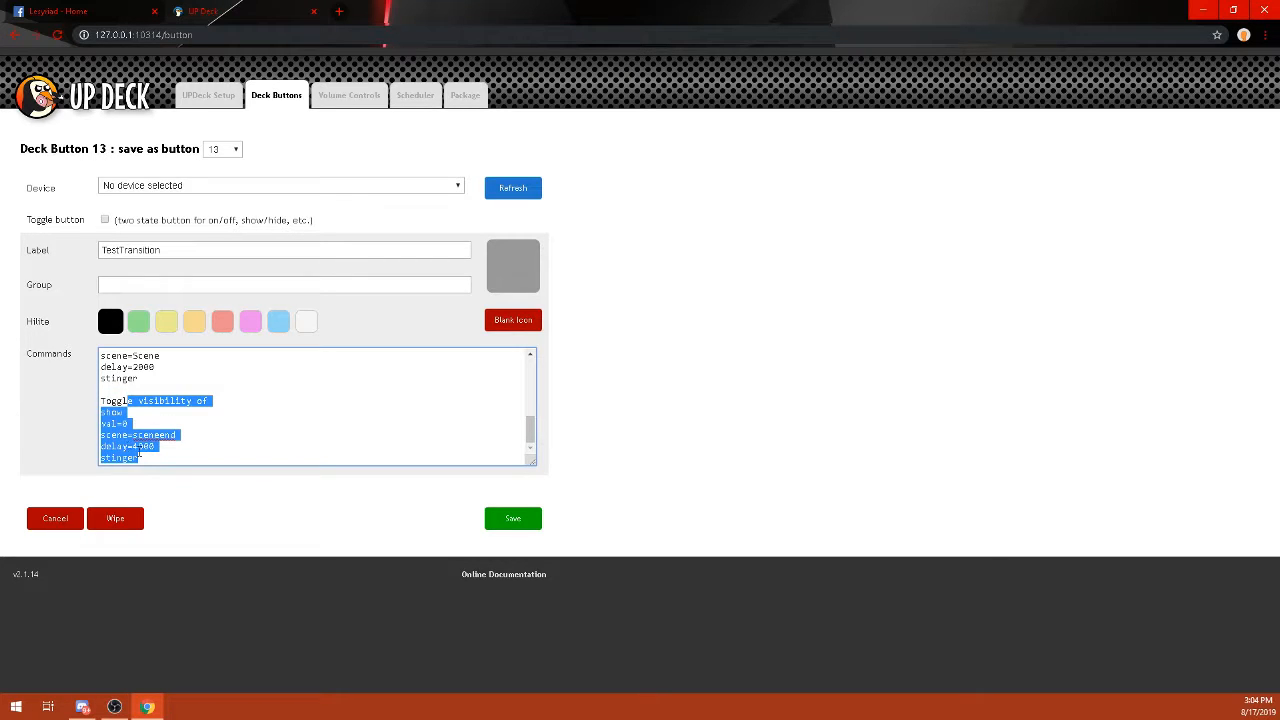
left_click(134, 446)
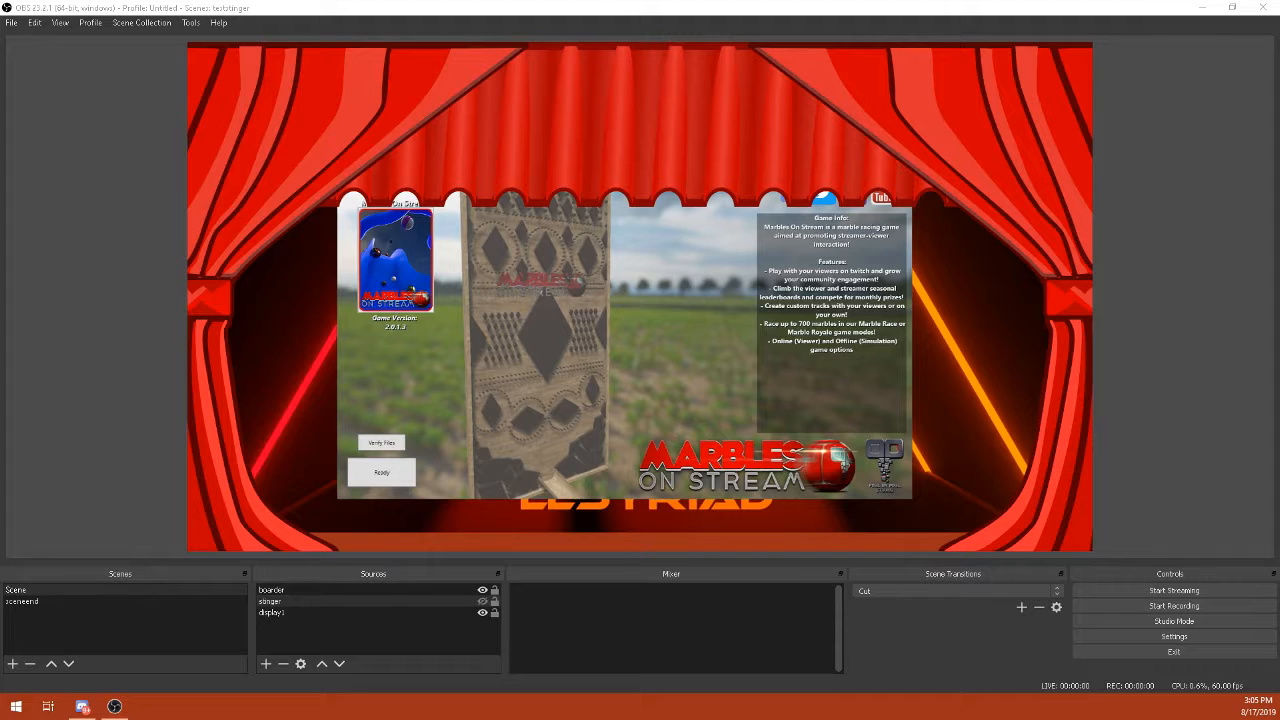
Move the UP Deck button window over the OBS preview and trigger TestTransition to test the transition
left_click_drag(51, 715, 640, 195)
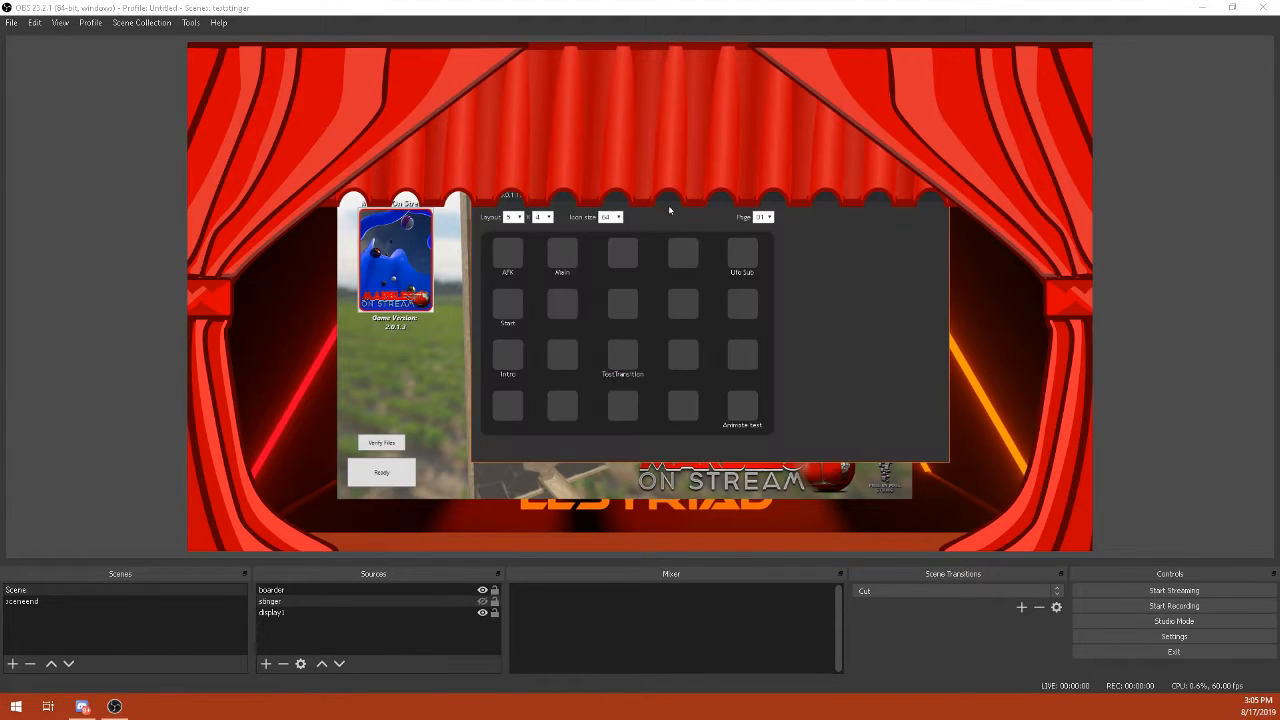
left_click(626, 367)
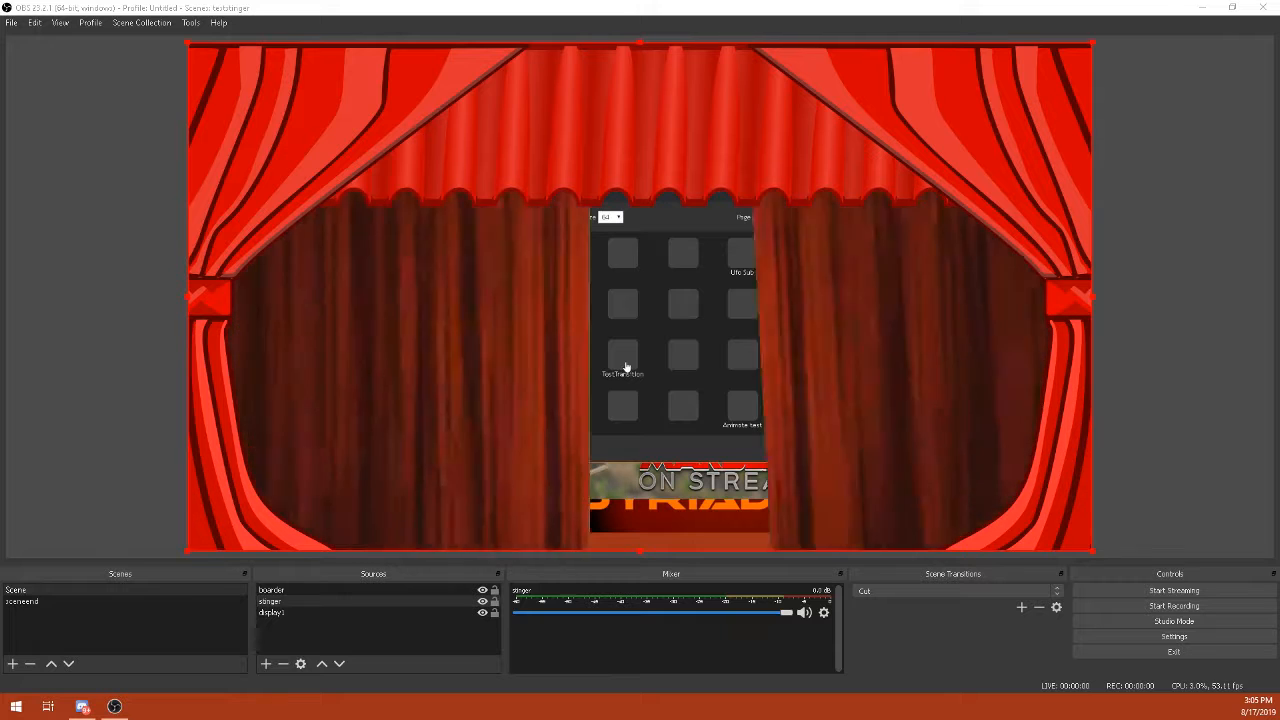